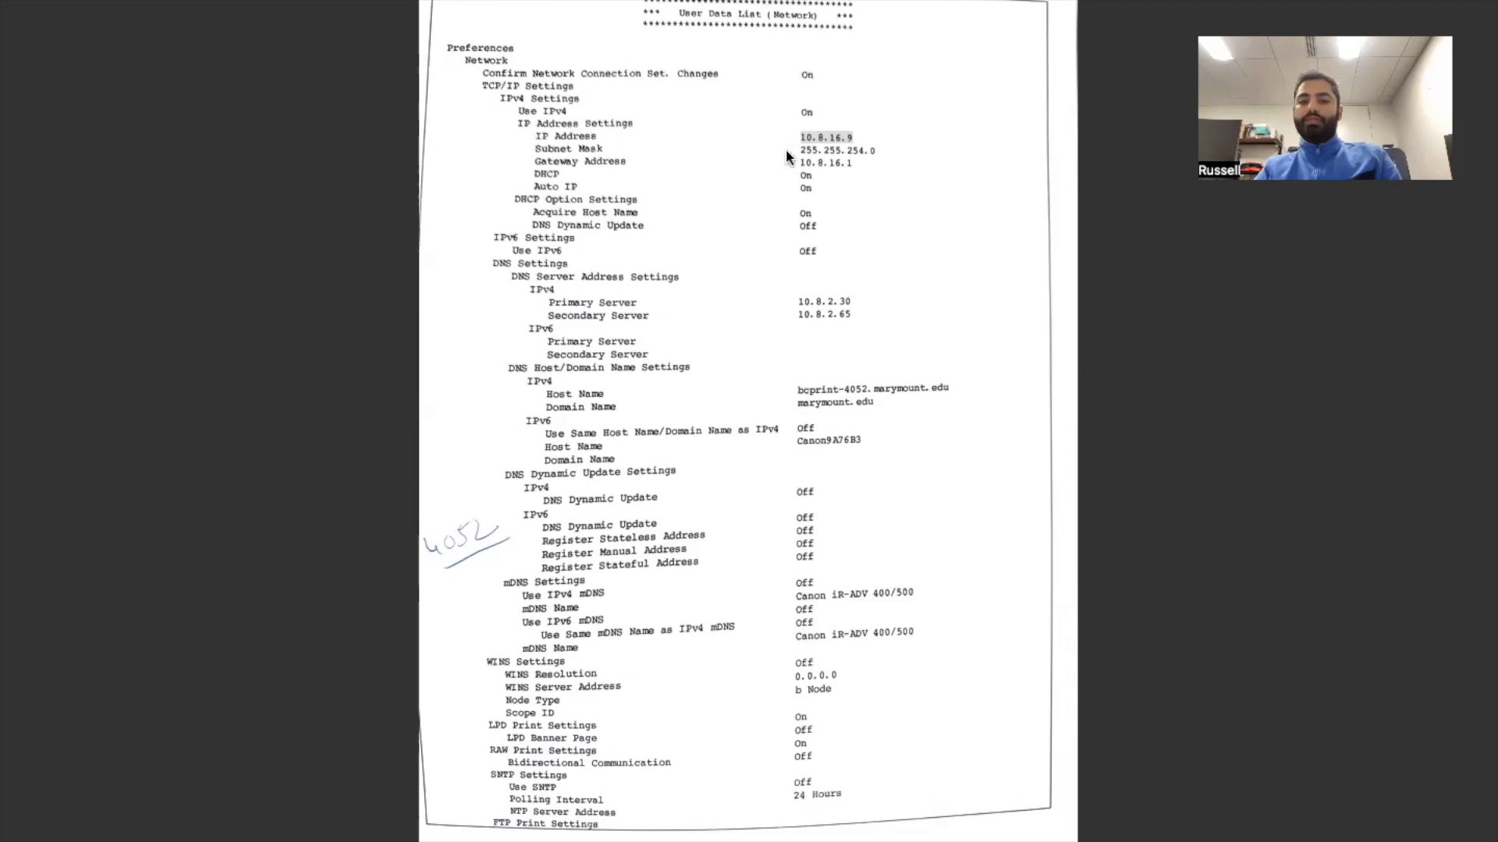
Highlight the printer's IPv4 IP address in the network User Data List report.
click(693, 148)
drag(800, 138, 854, 138)
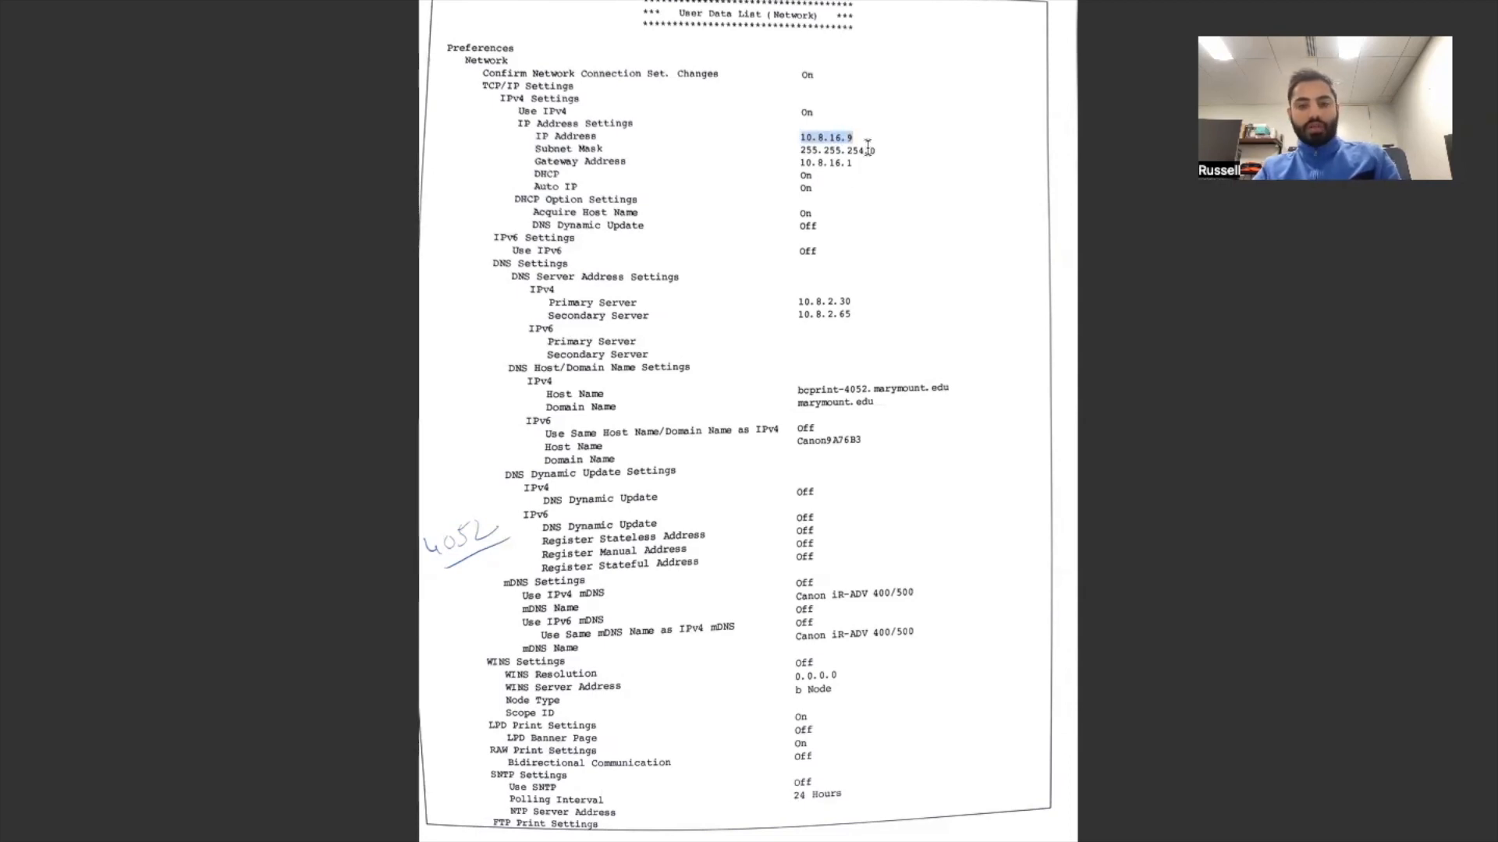
Switch to Firefox and open Canon USA's support page for the imageRUNNER ADVANCE 400iF at its Downloads section.
mouse_move(722, 840)
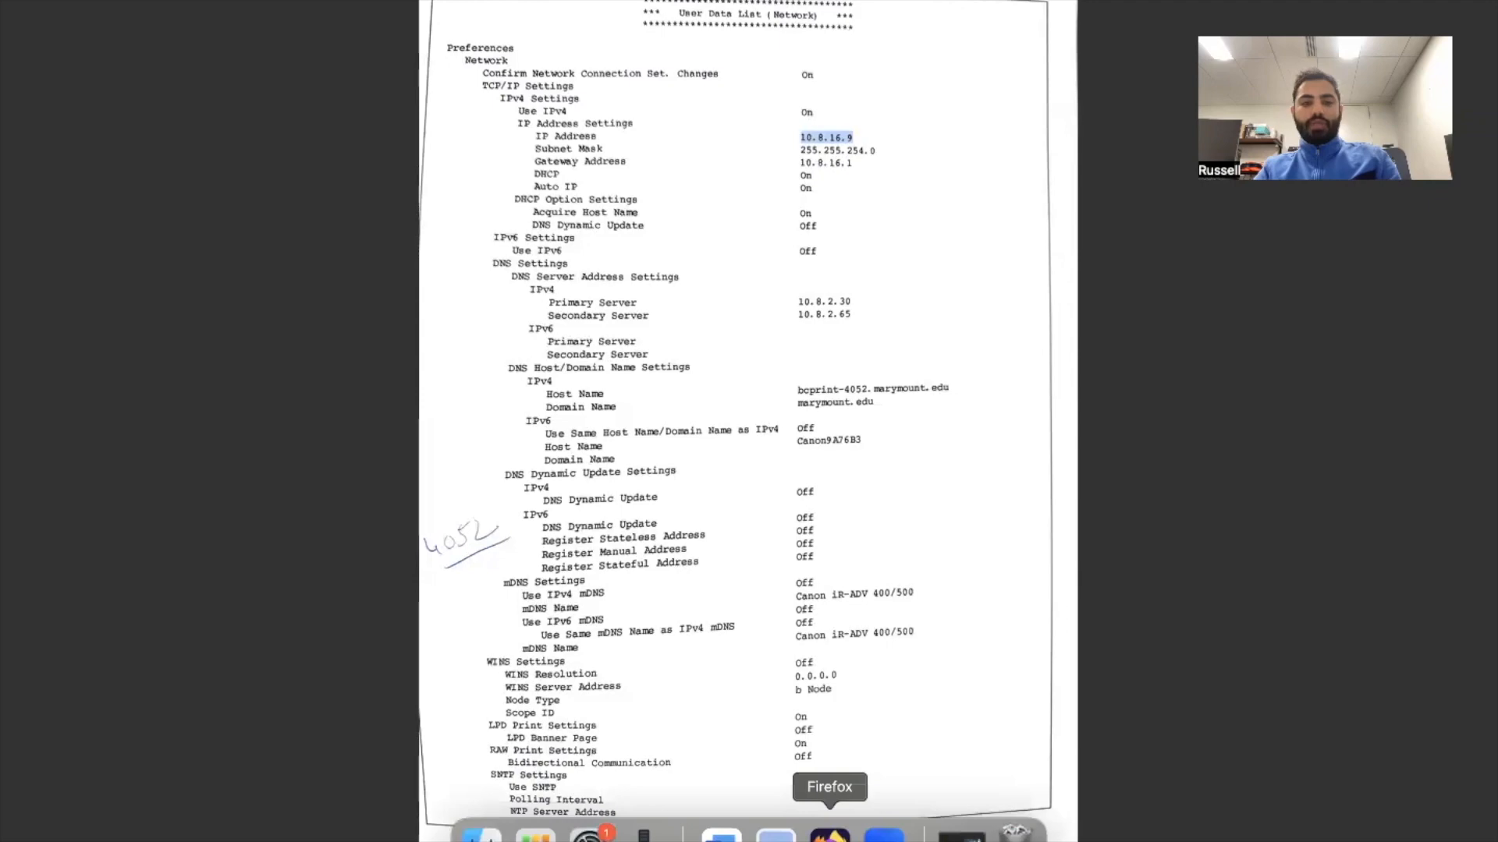
click(829, 835)
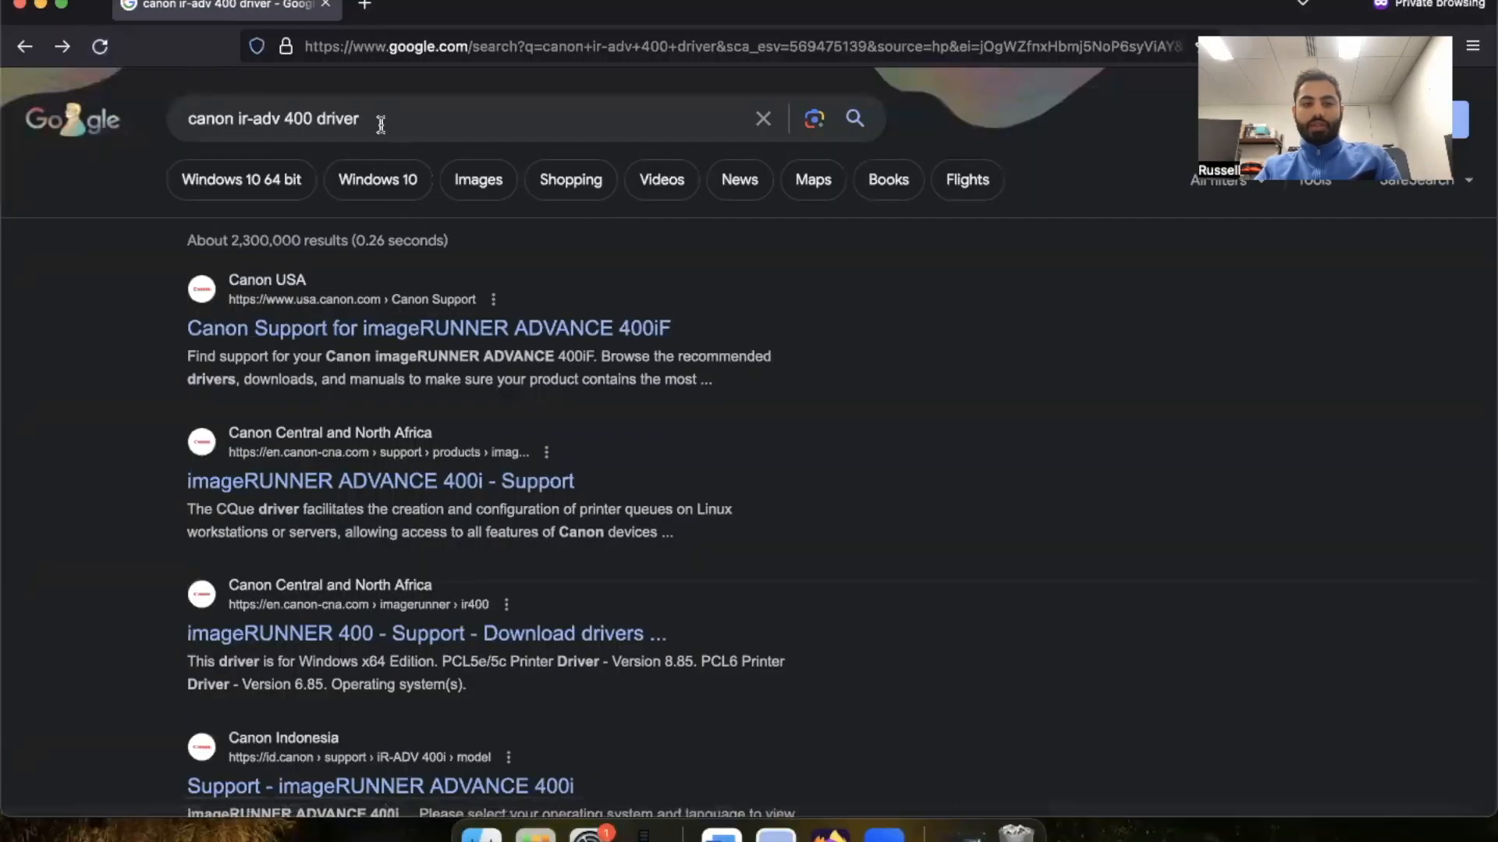
click(479, 329)
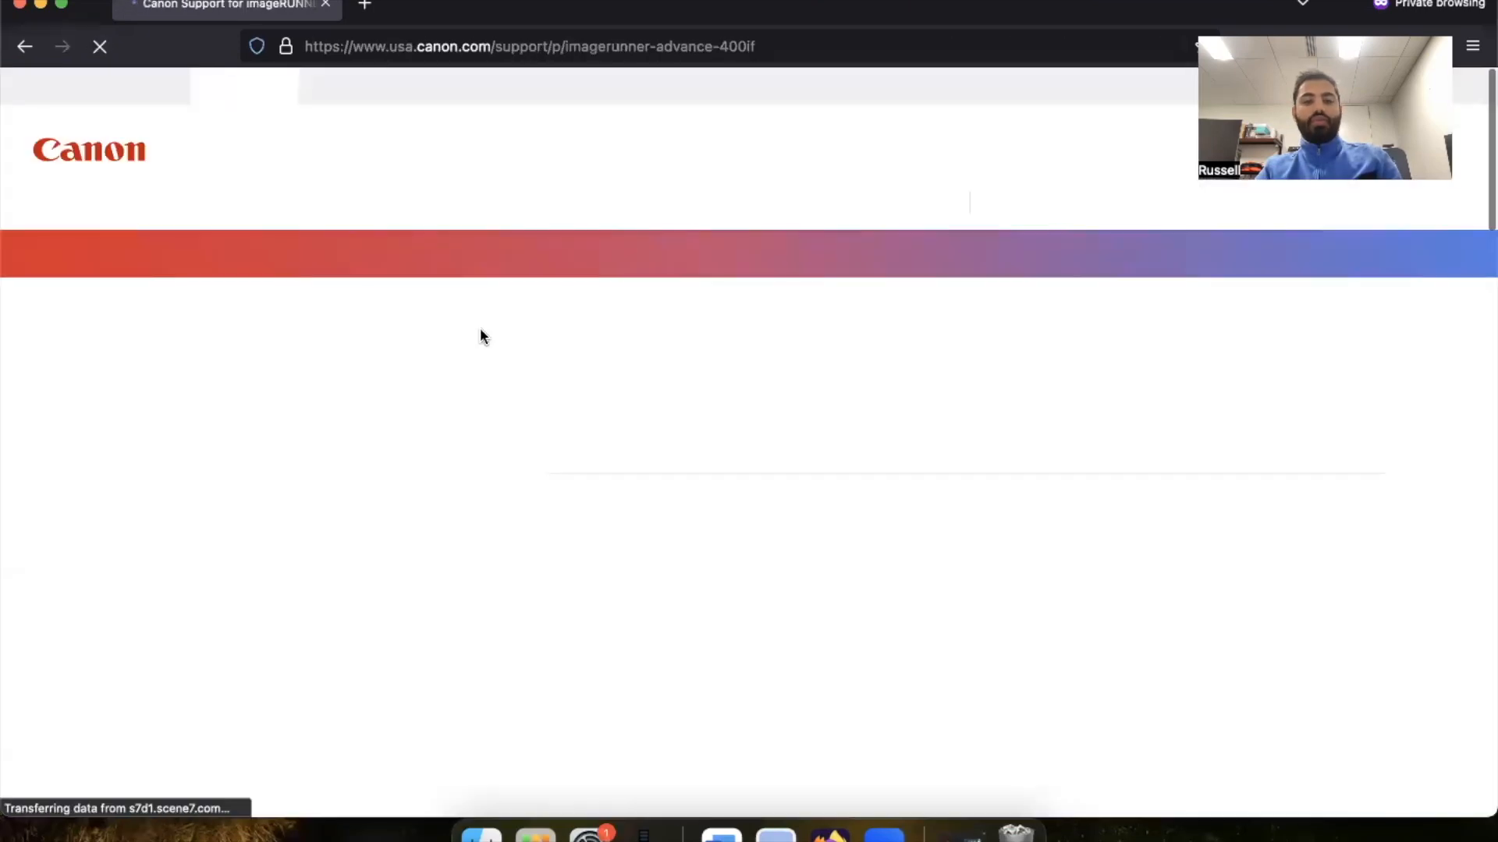
scroll(745, 437, down, 10)
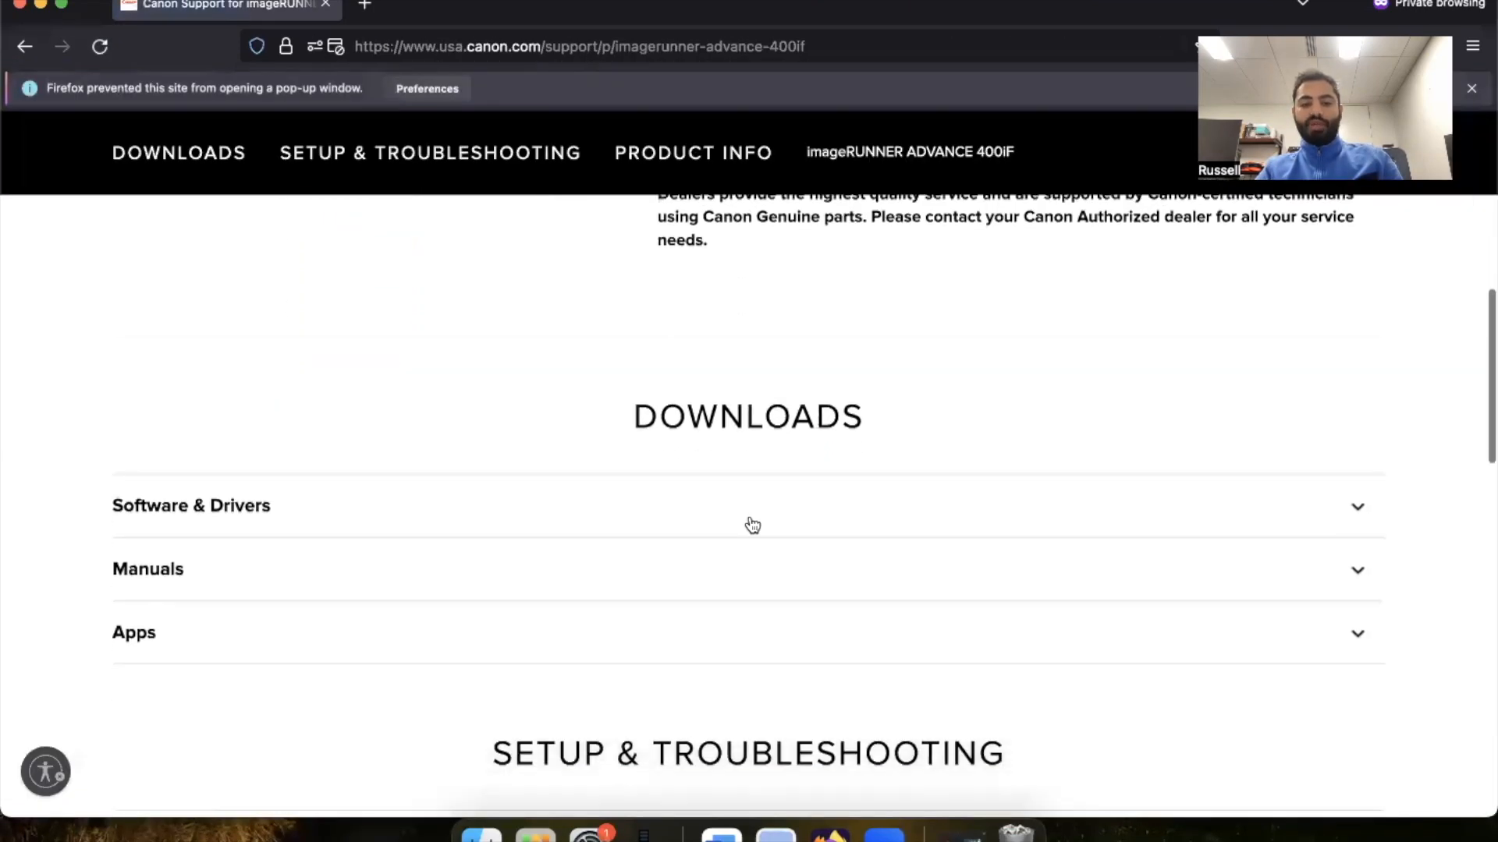
scroll(737, 468, up, 3)
scroll(736, 468, down, 4)
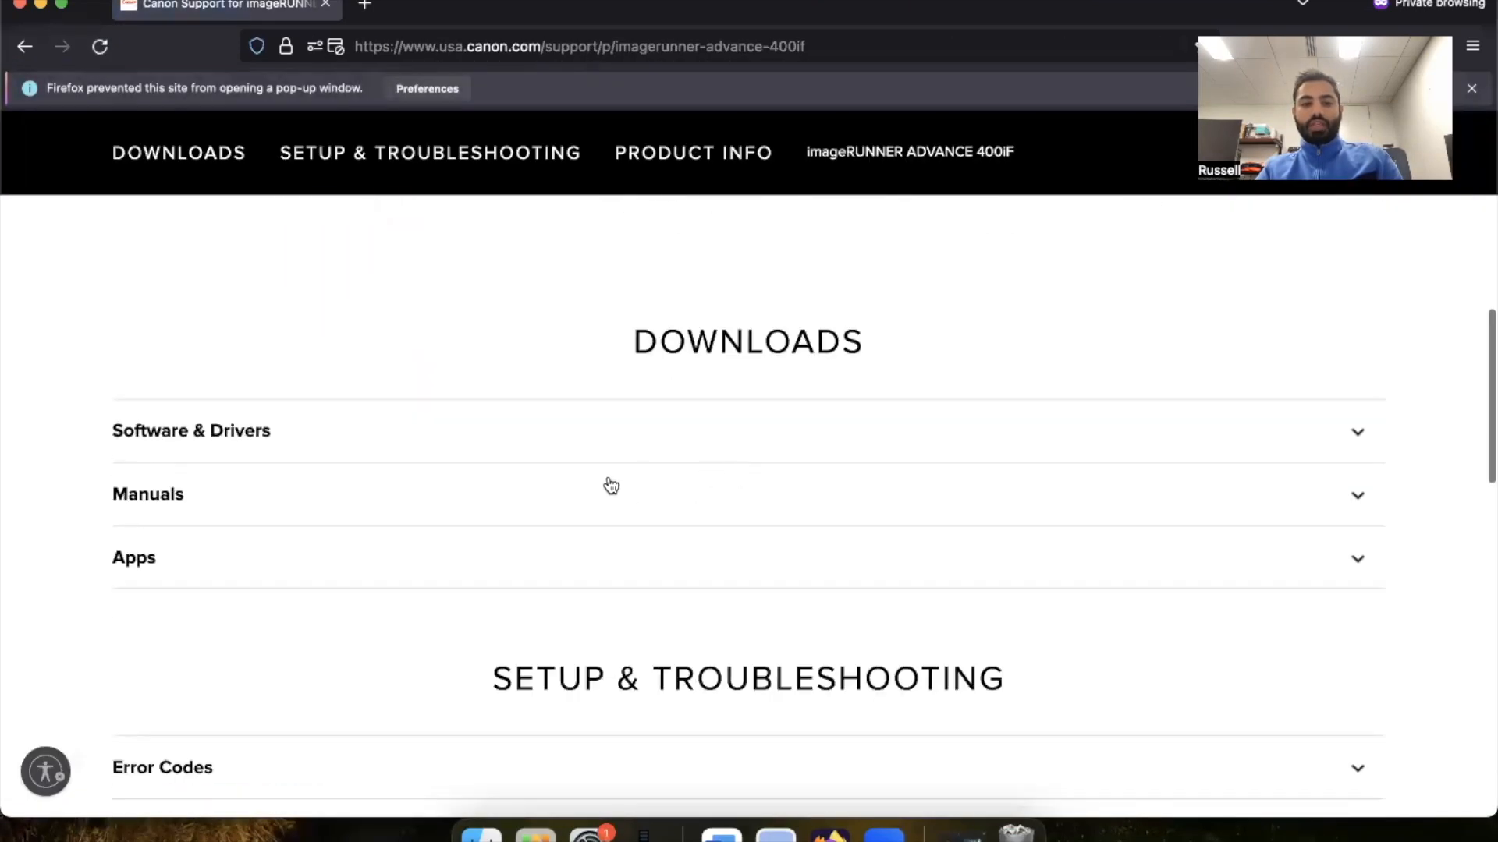
Expand Software & Drivers, set the OS version to macOS Monterey v12, and review the listed driver downloads.
click(232, 433)
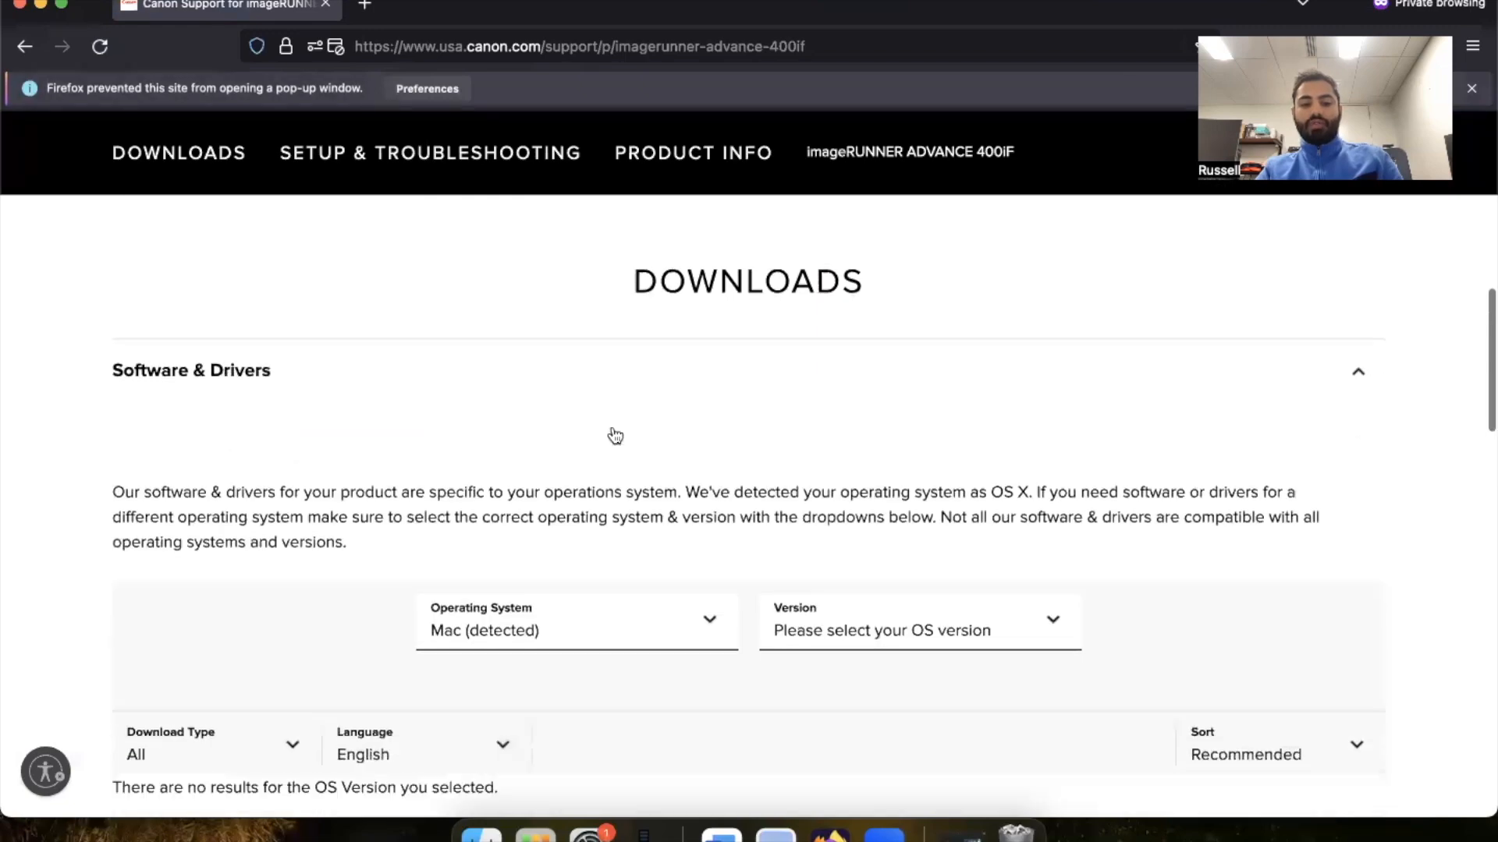
scroll(678, 390, down, 5)
click(929, 269)
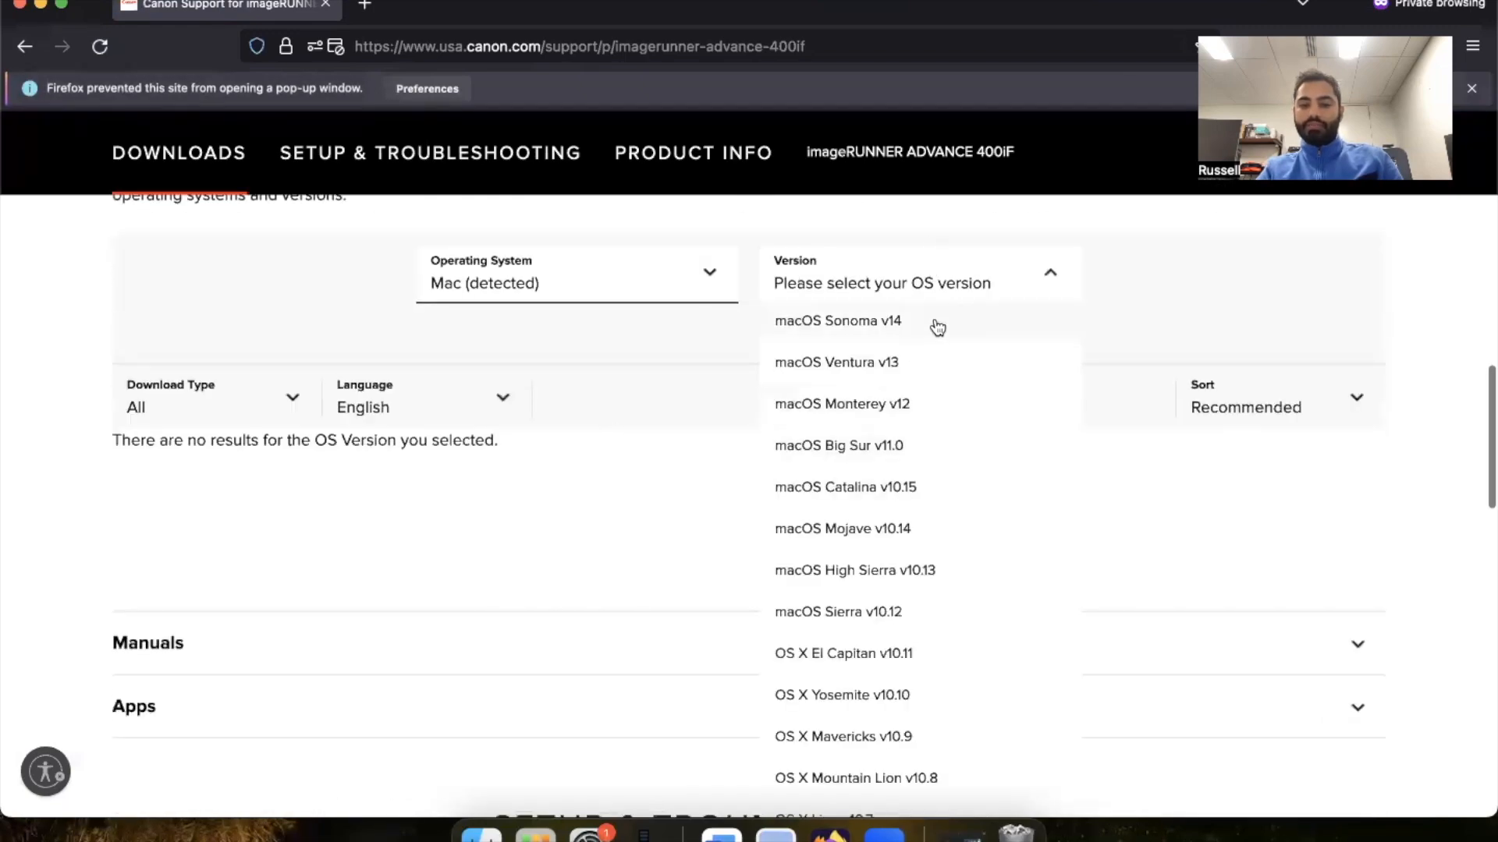
click(893, 409)
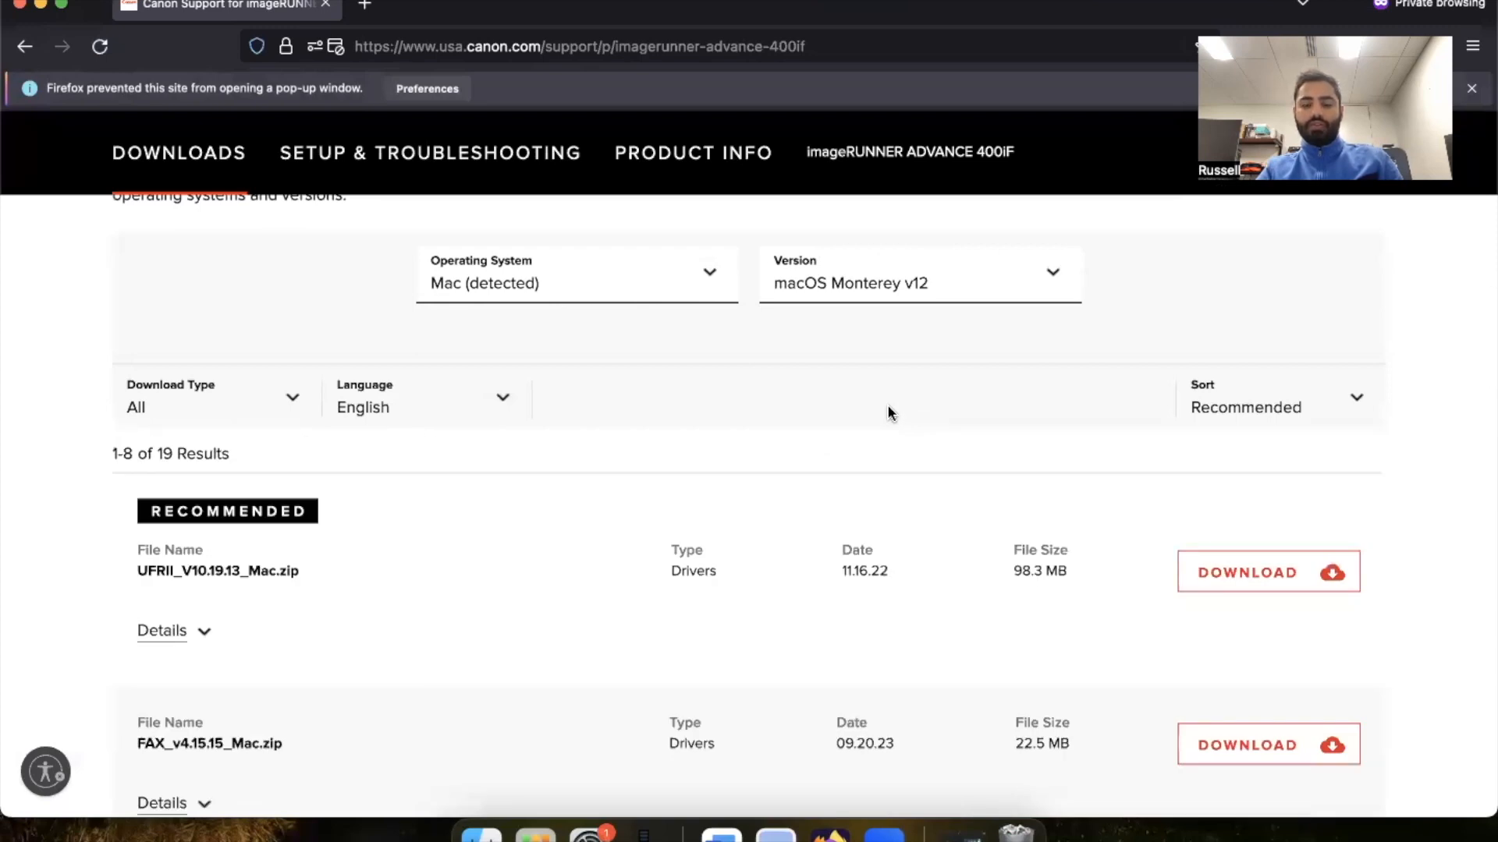
scroll(891, 413, down, 3)
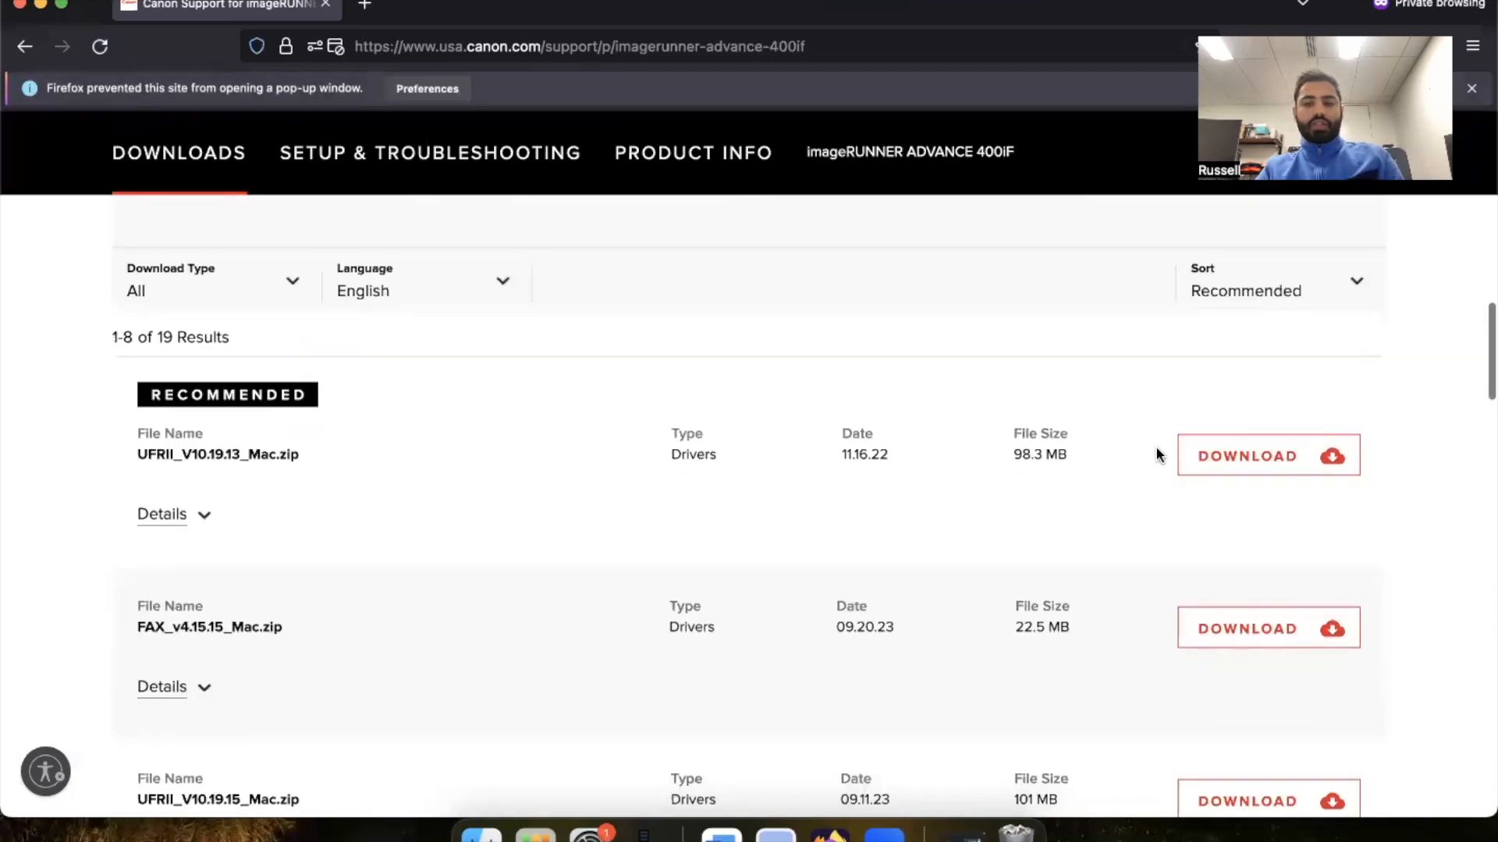
scroll(762, 375, up, 5)
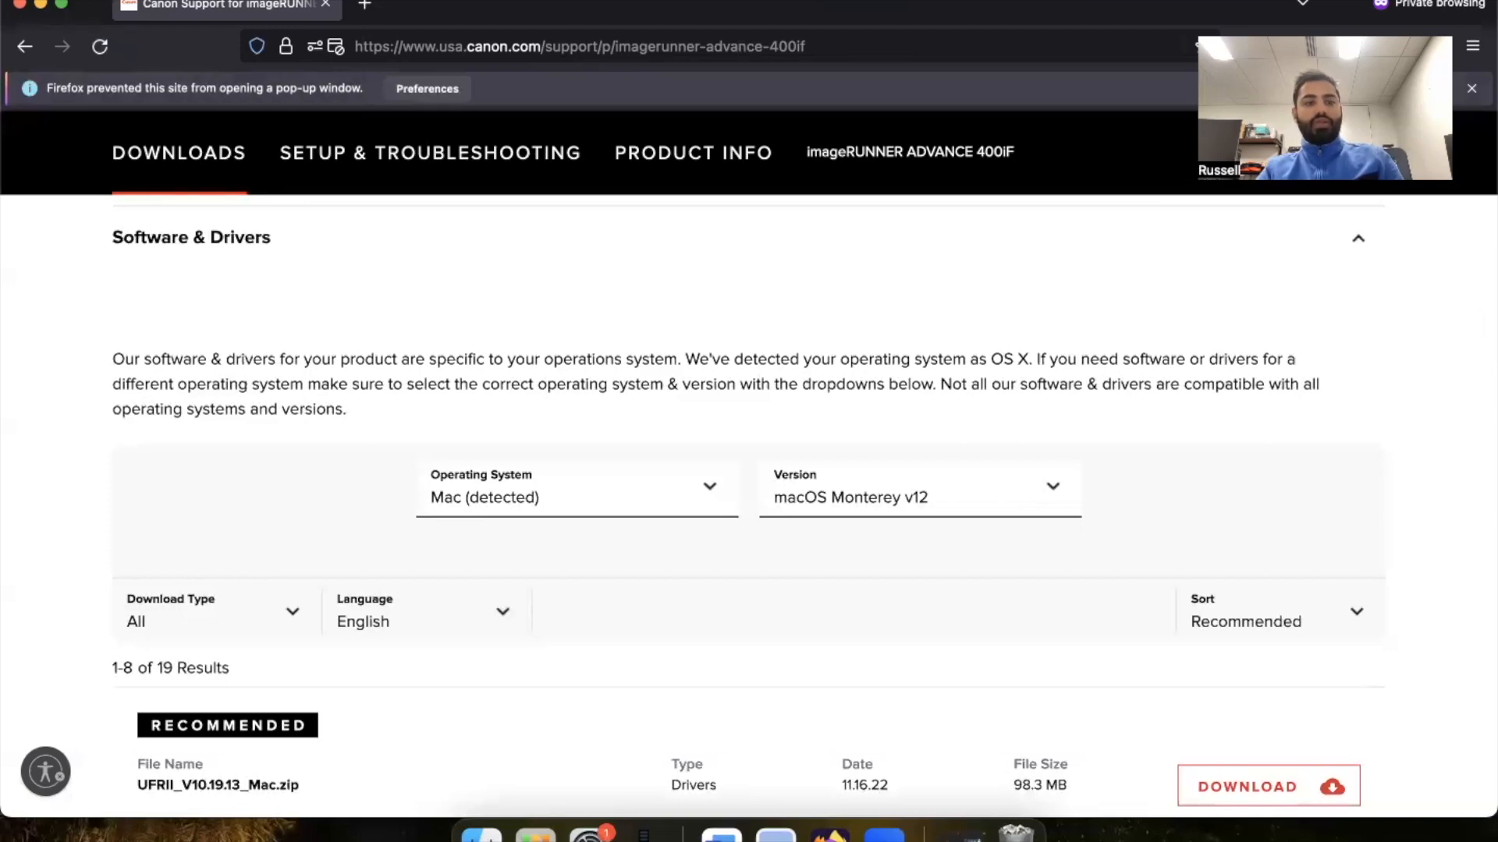
Switch to System Preferences and open the Printers & Scanners settings.
click(16, 9)
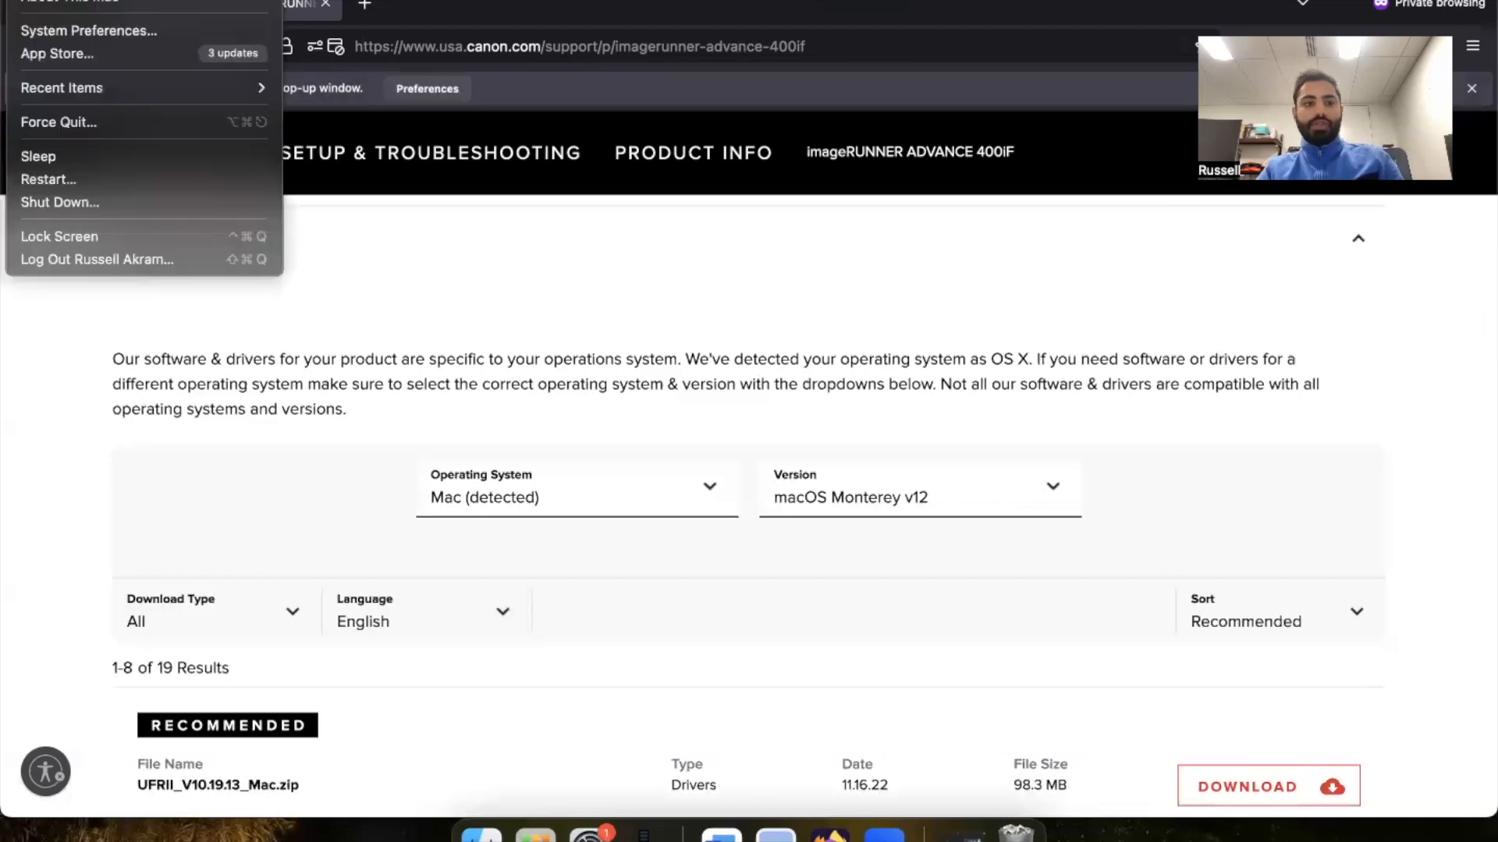
click(74, 24)
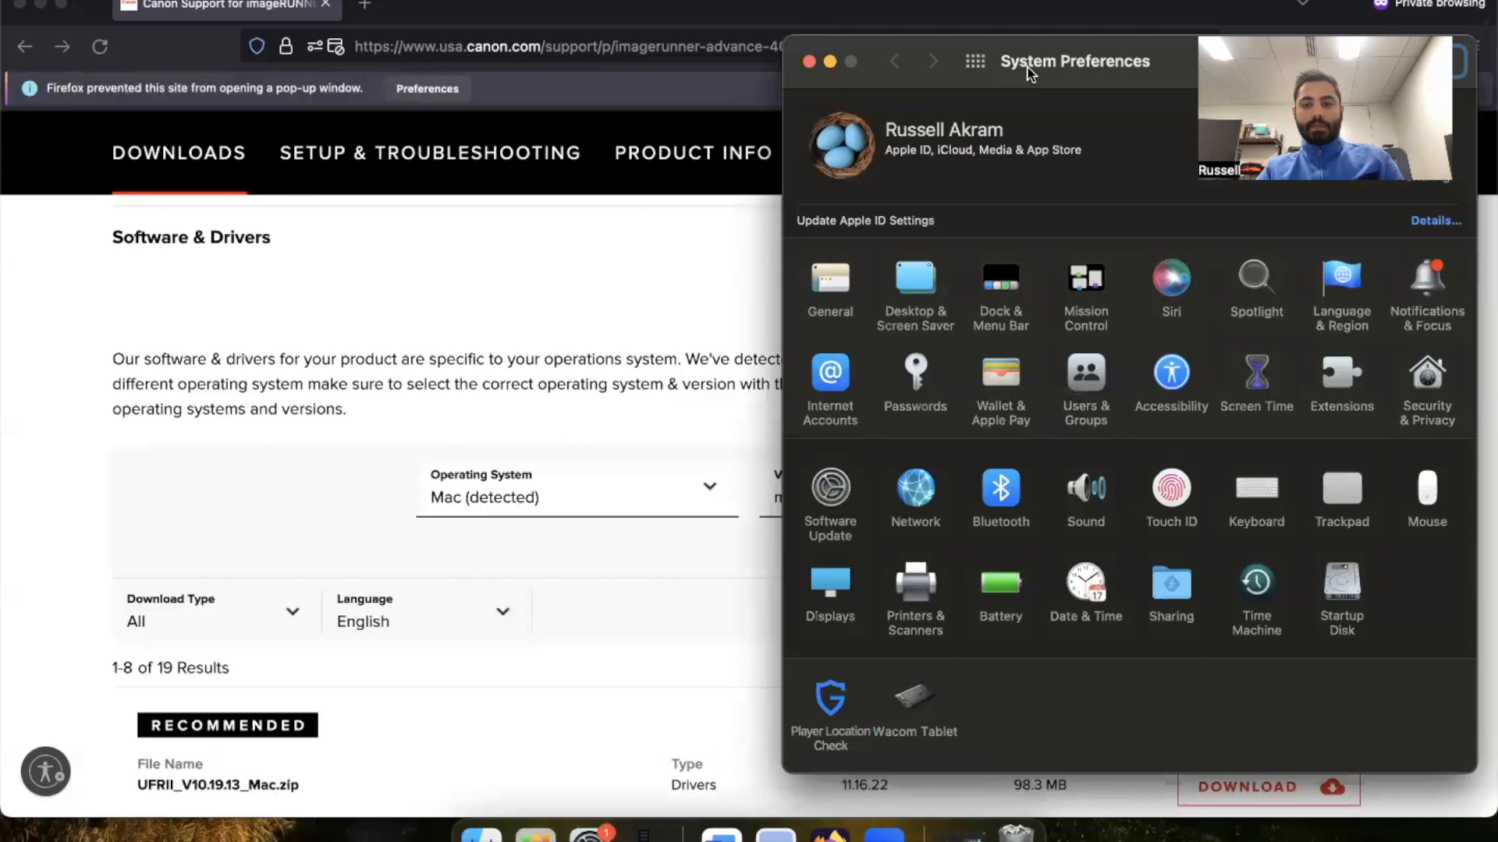
drag(1193, 65, 772, 74)
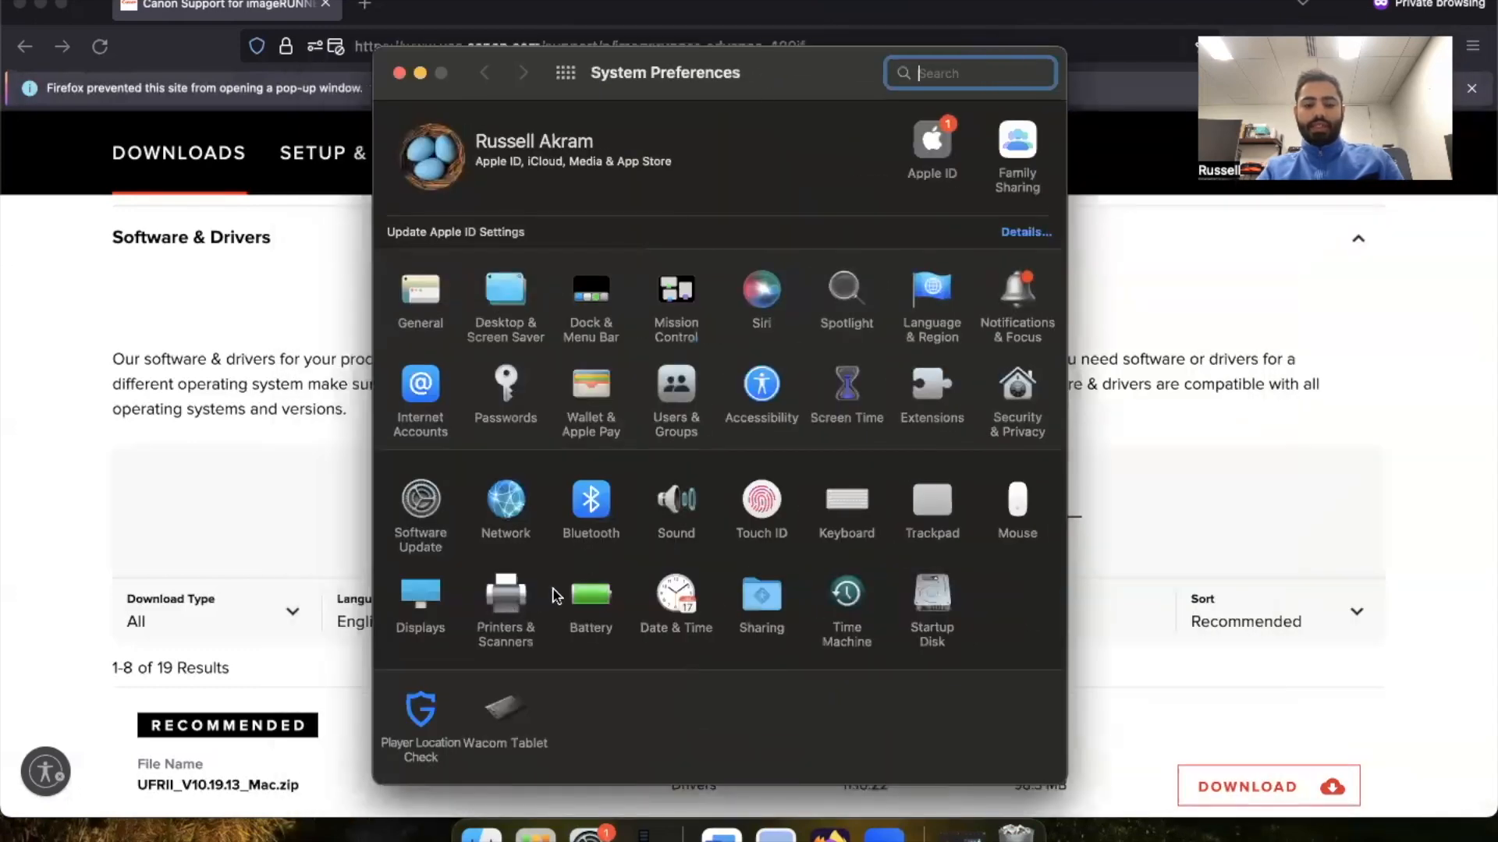
click(511, 624)
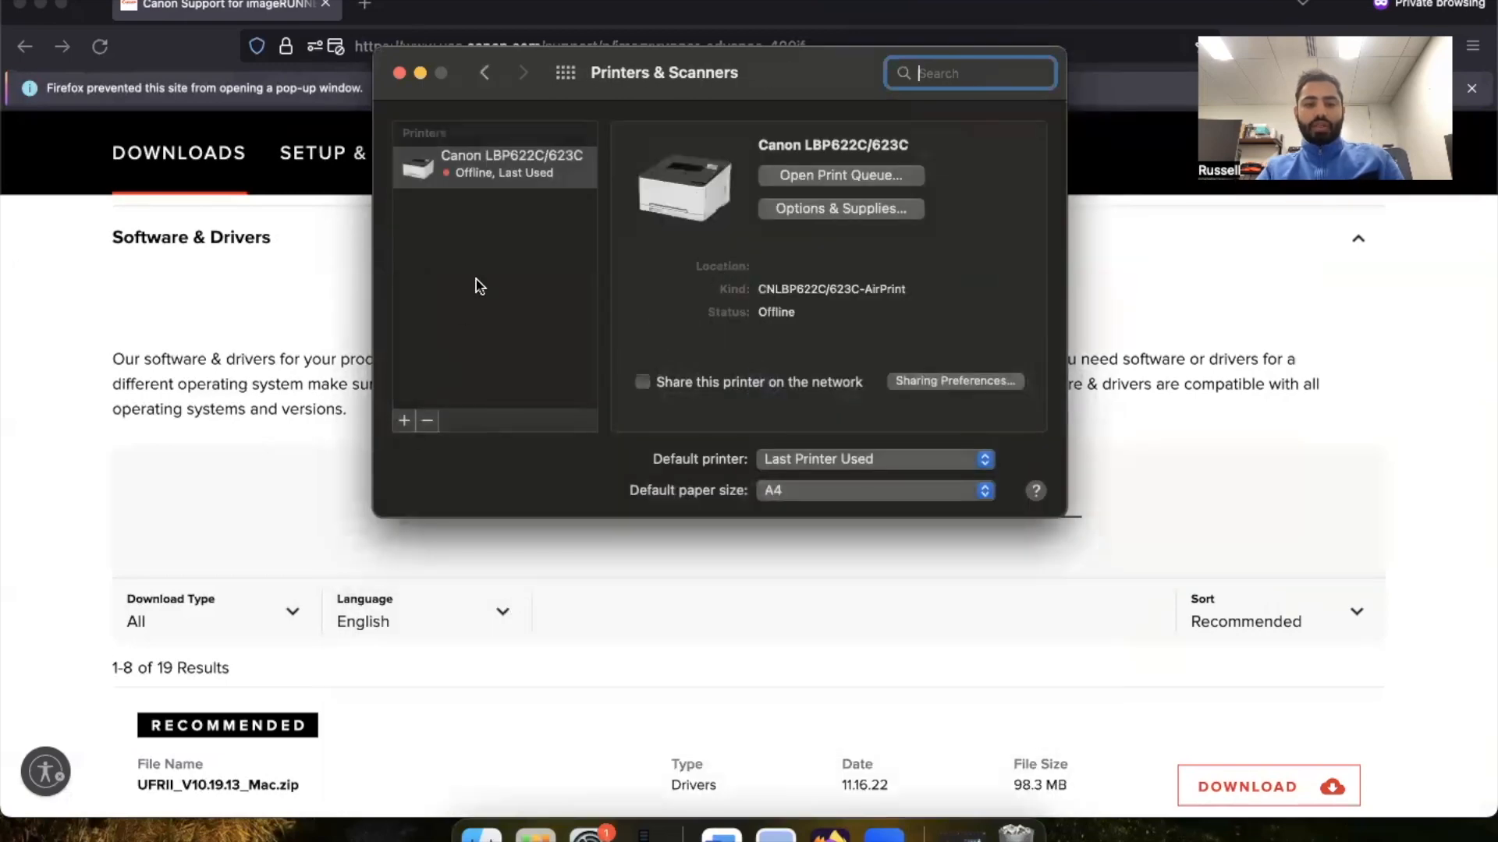
Delete the existing Canon LBP622C/623C printer.
click(477, 284)
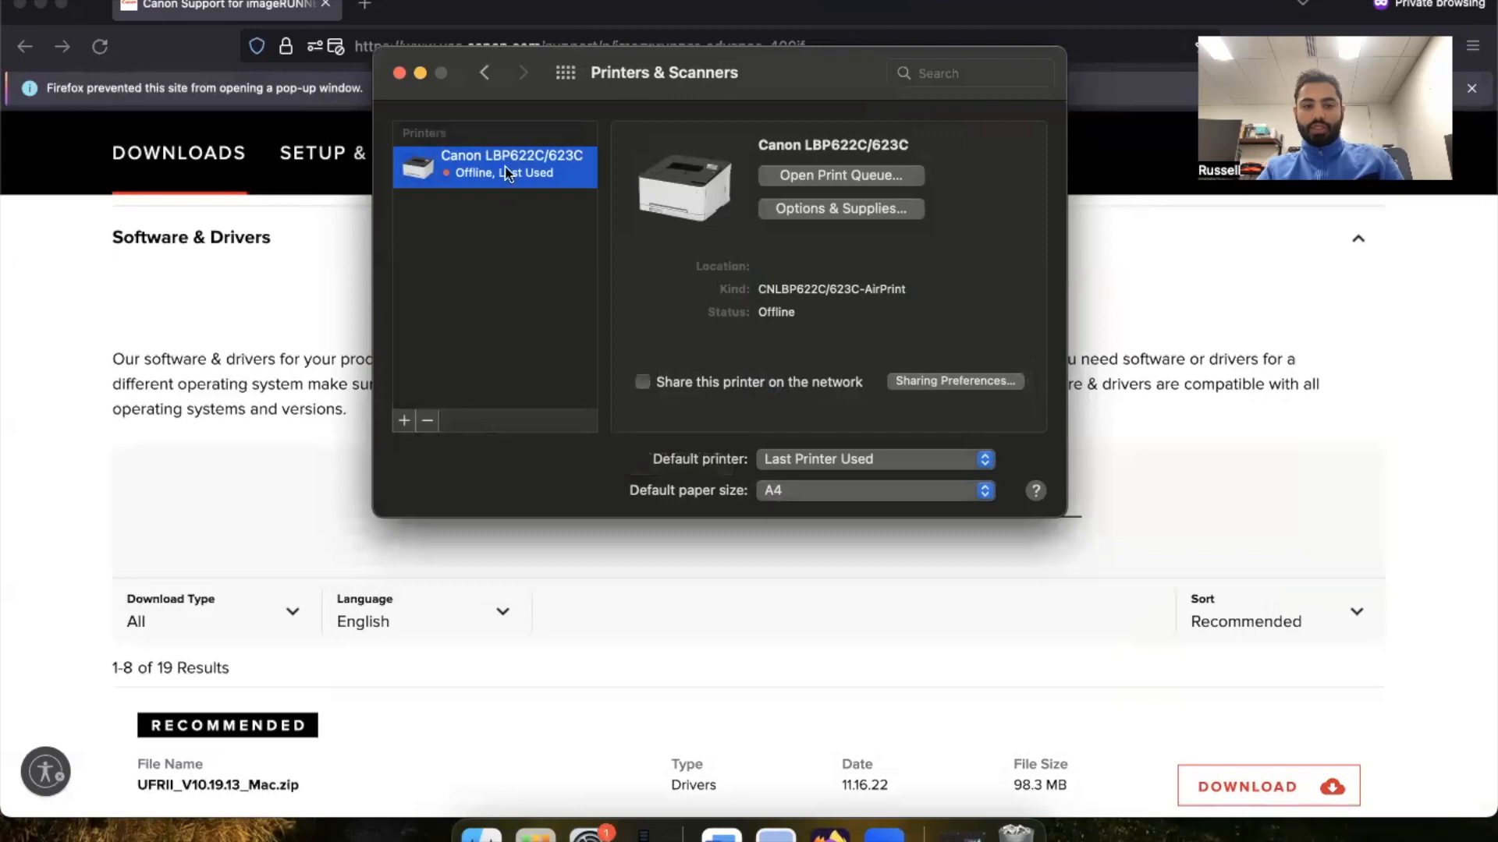
click(421, 427)
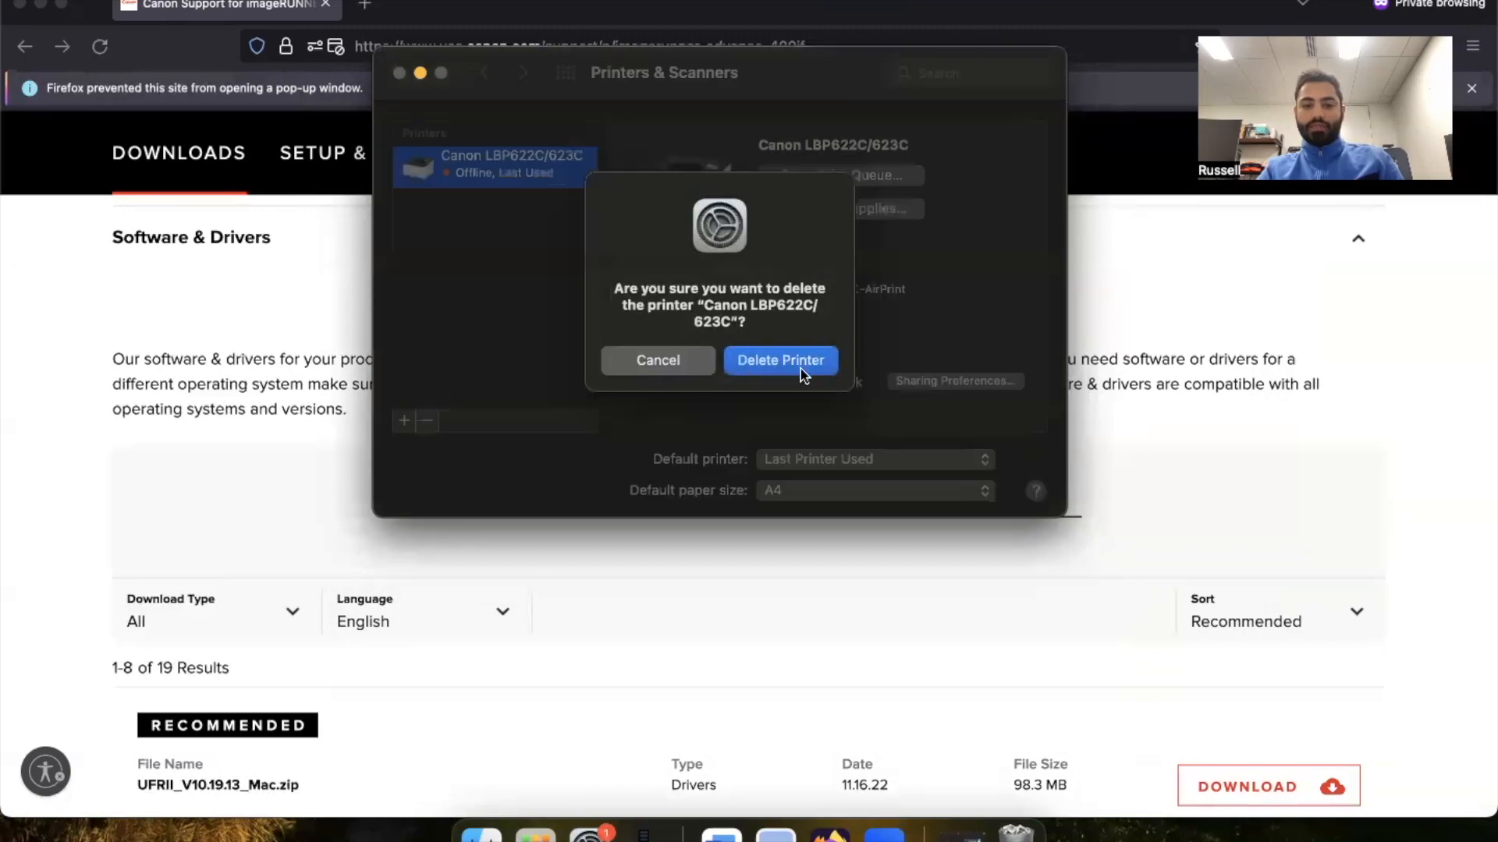
click(800, 364)
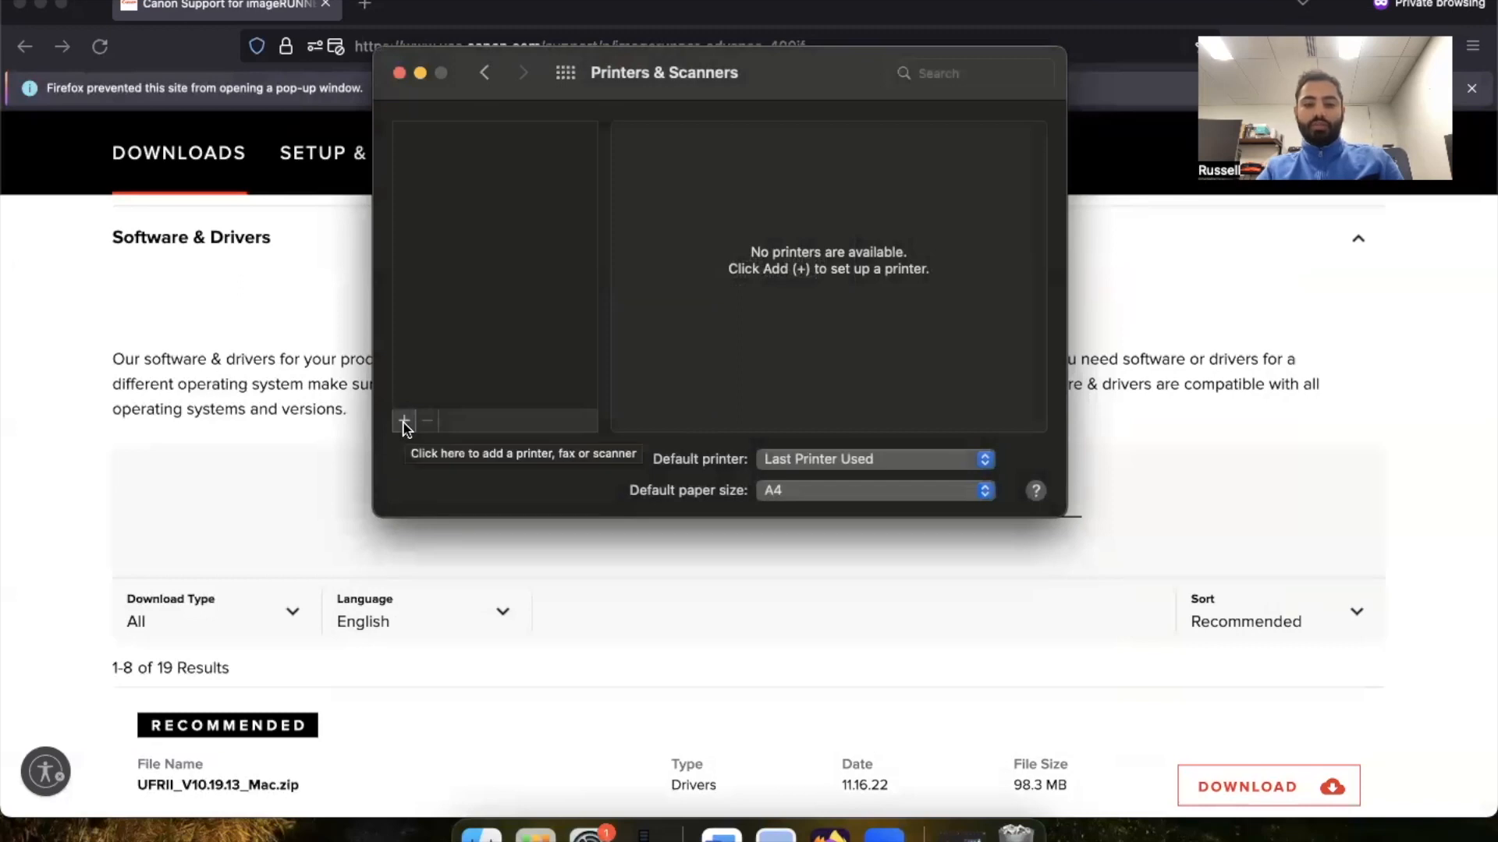
Start adding an IP printer with address 10.8.16.9, the Line Printer Daemon - LPD protocol, and the name Canon.
click(405, 422)
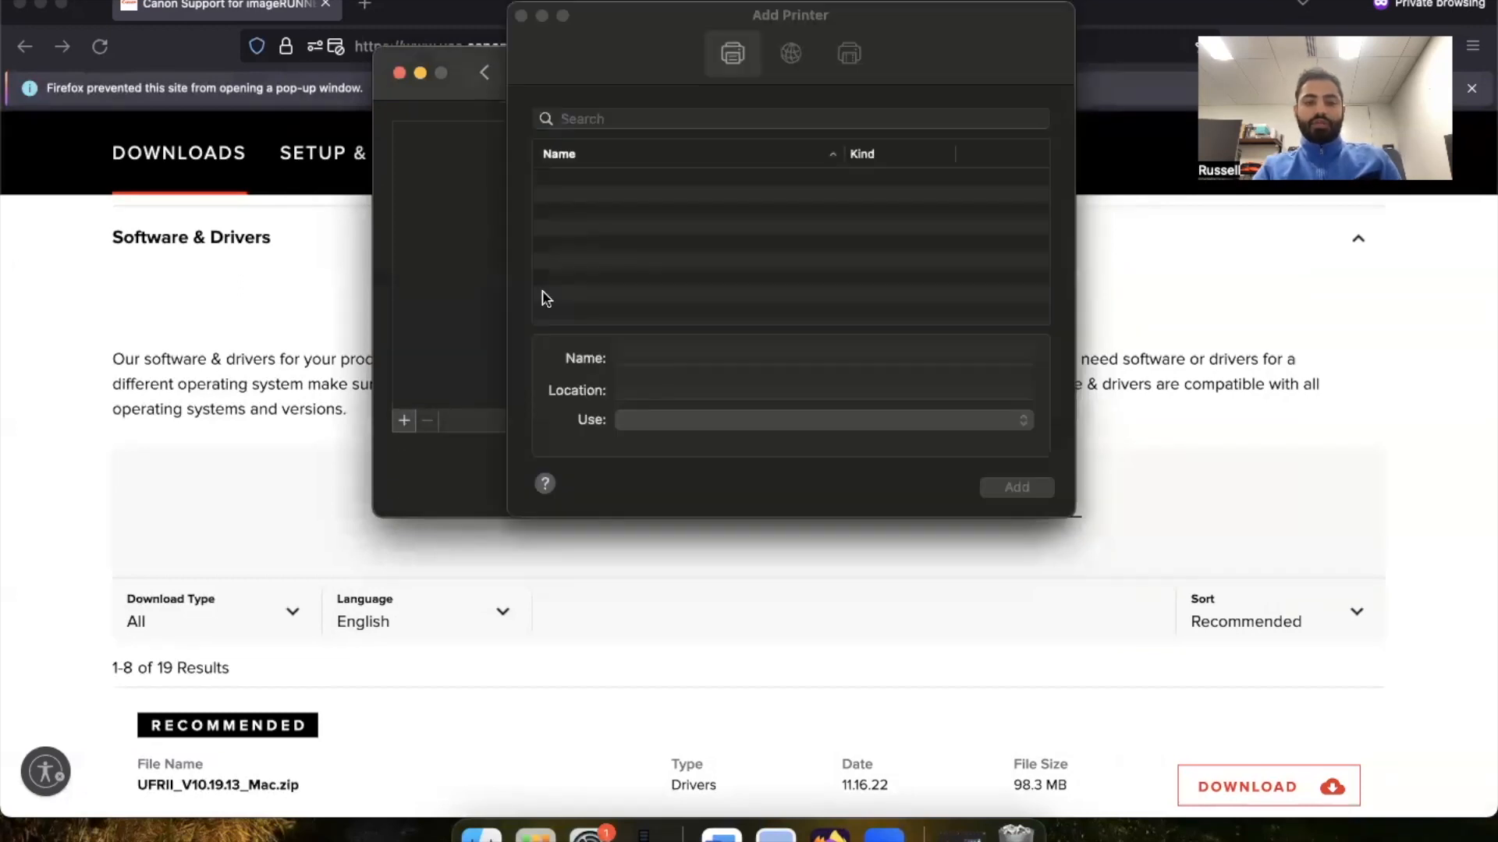
click(790, 70)
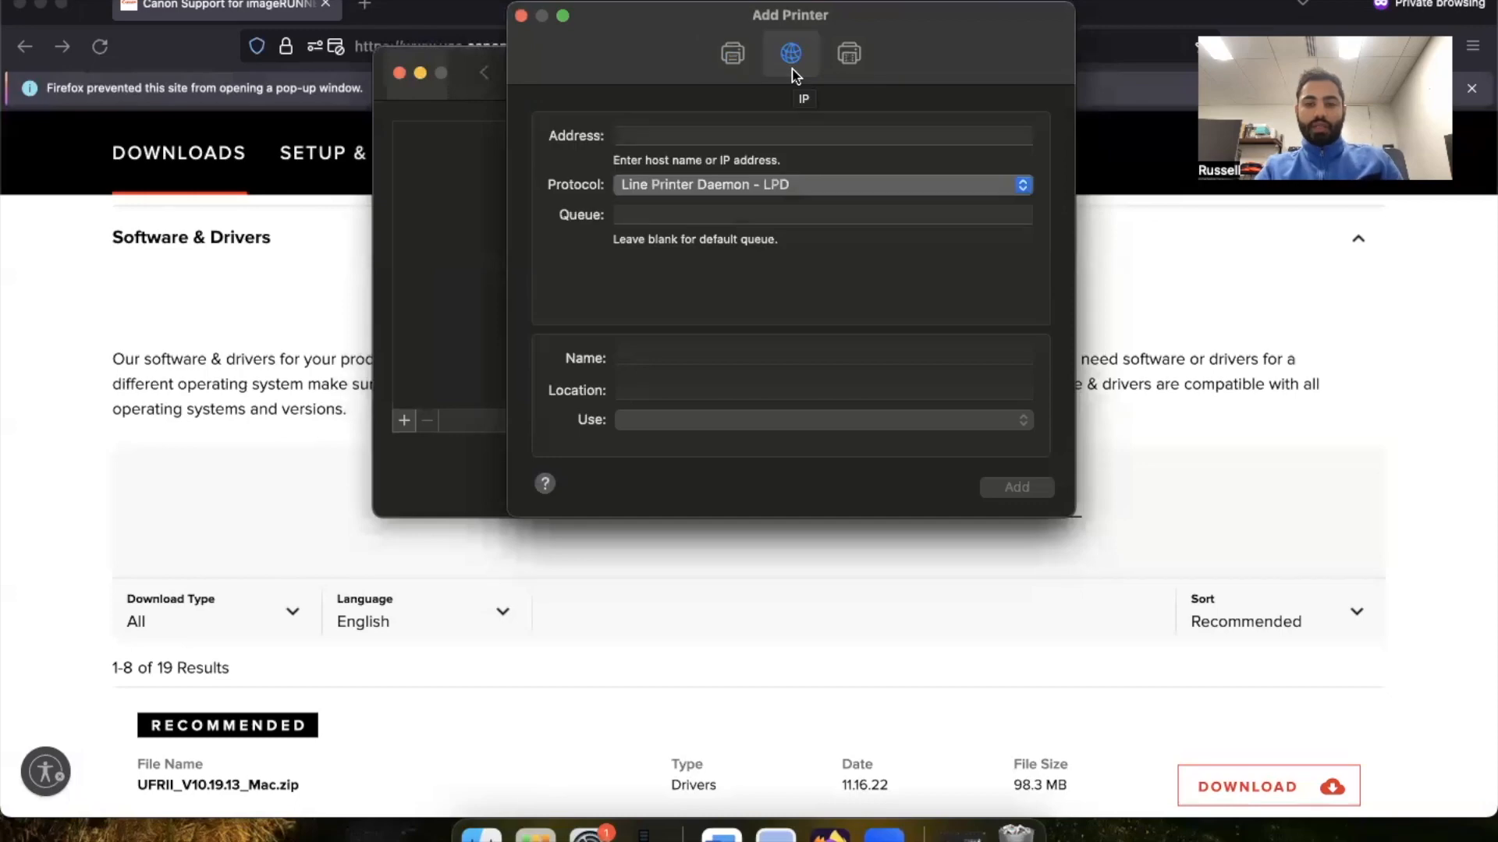
click(712, 129)
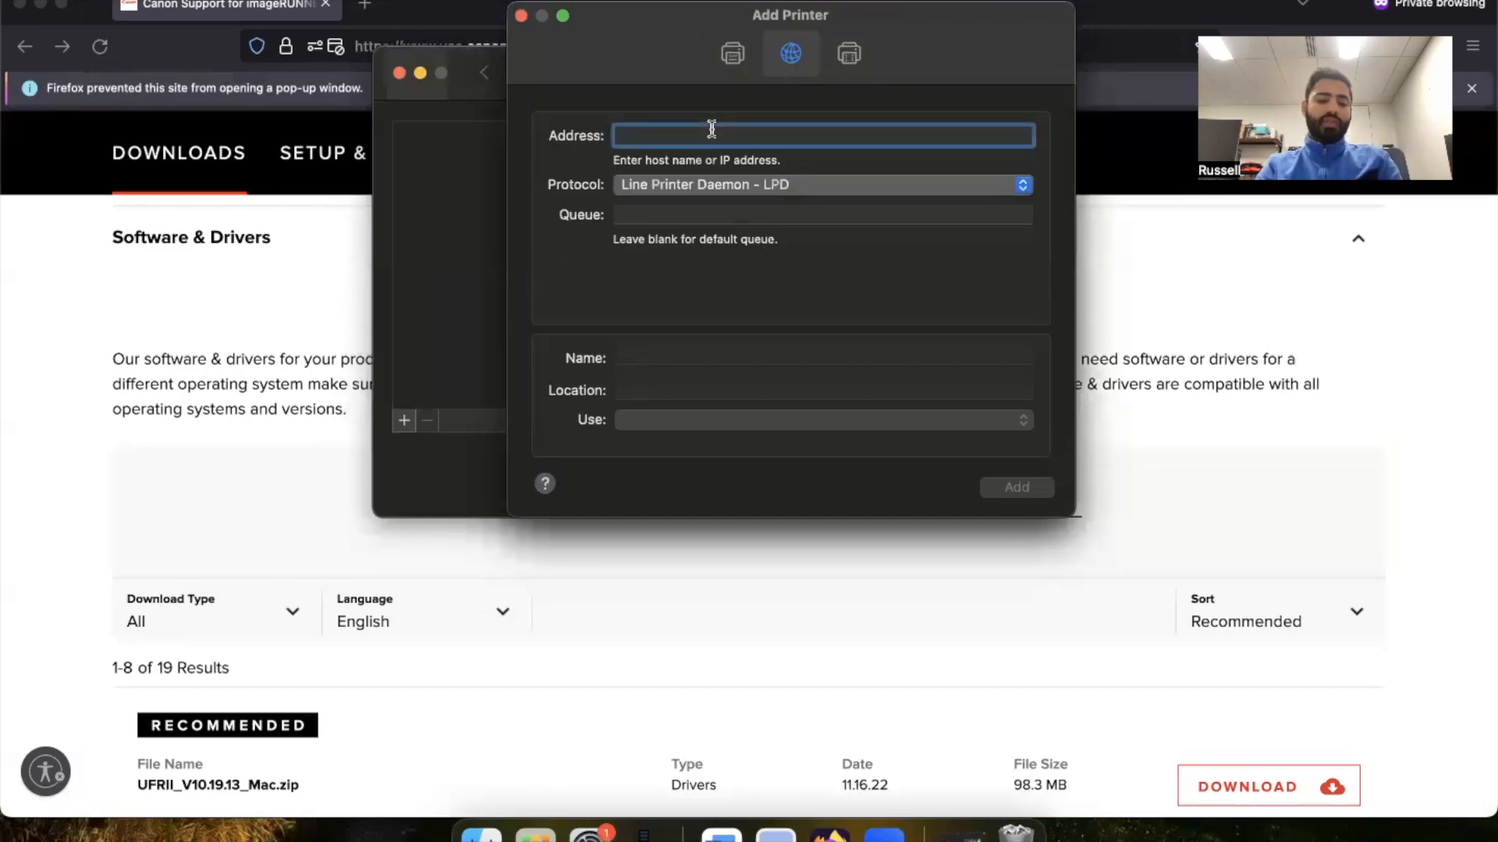
text(10.)
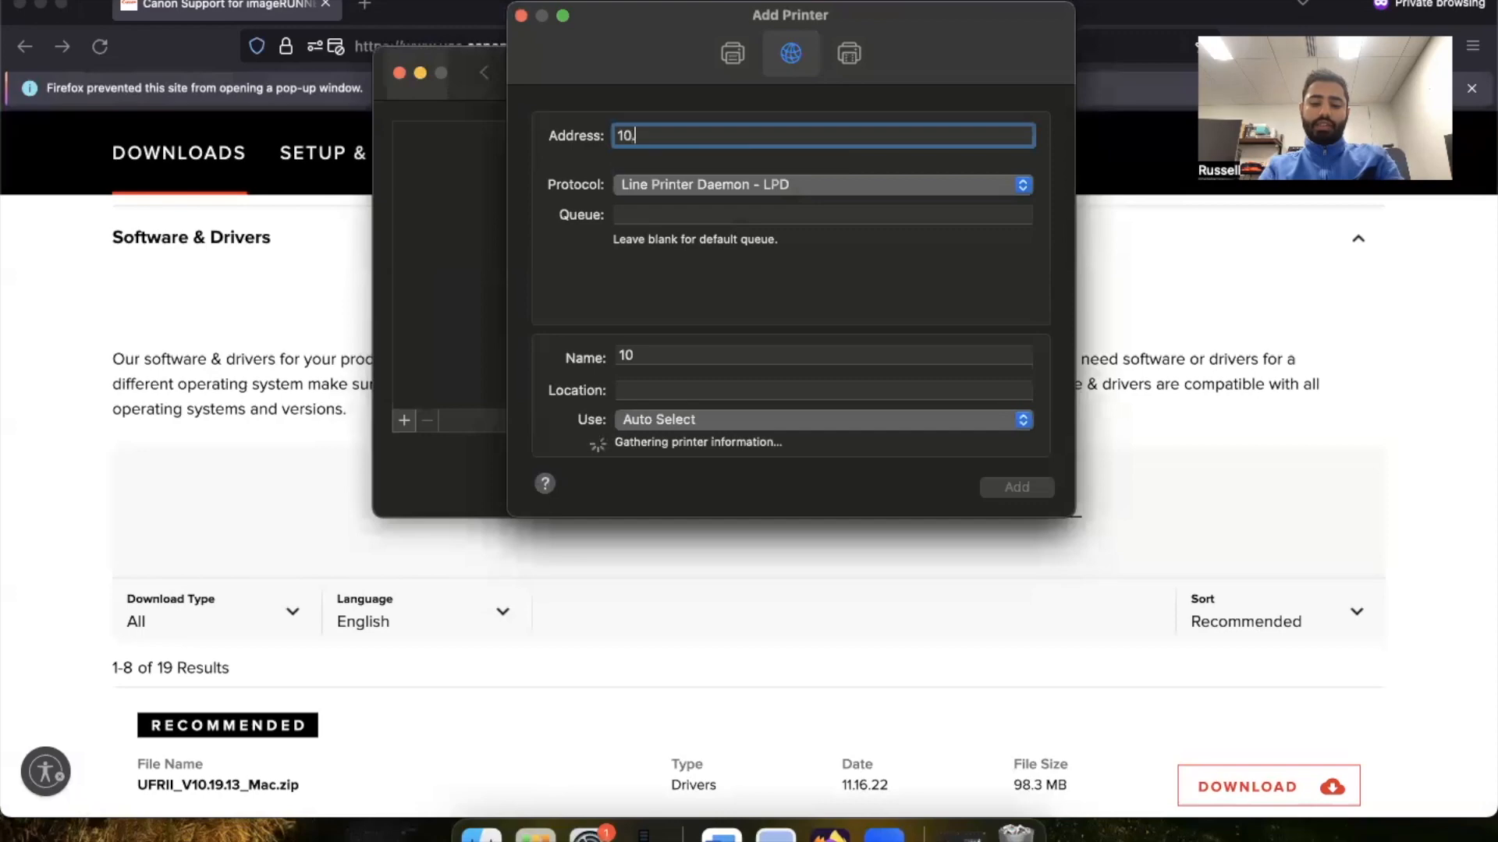
text(8.16.9)
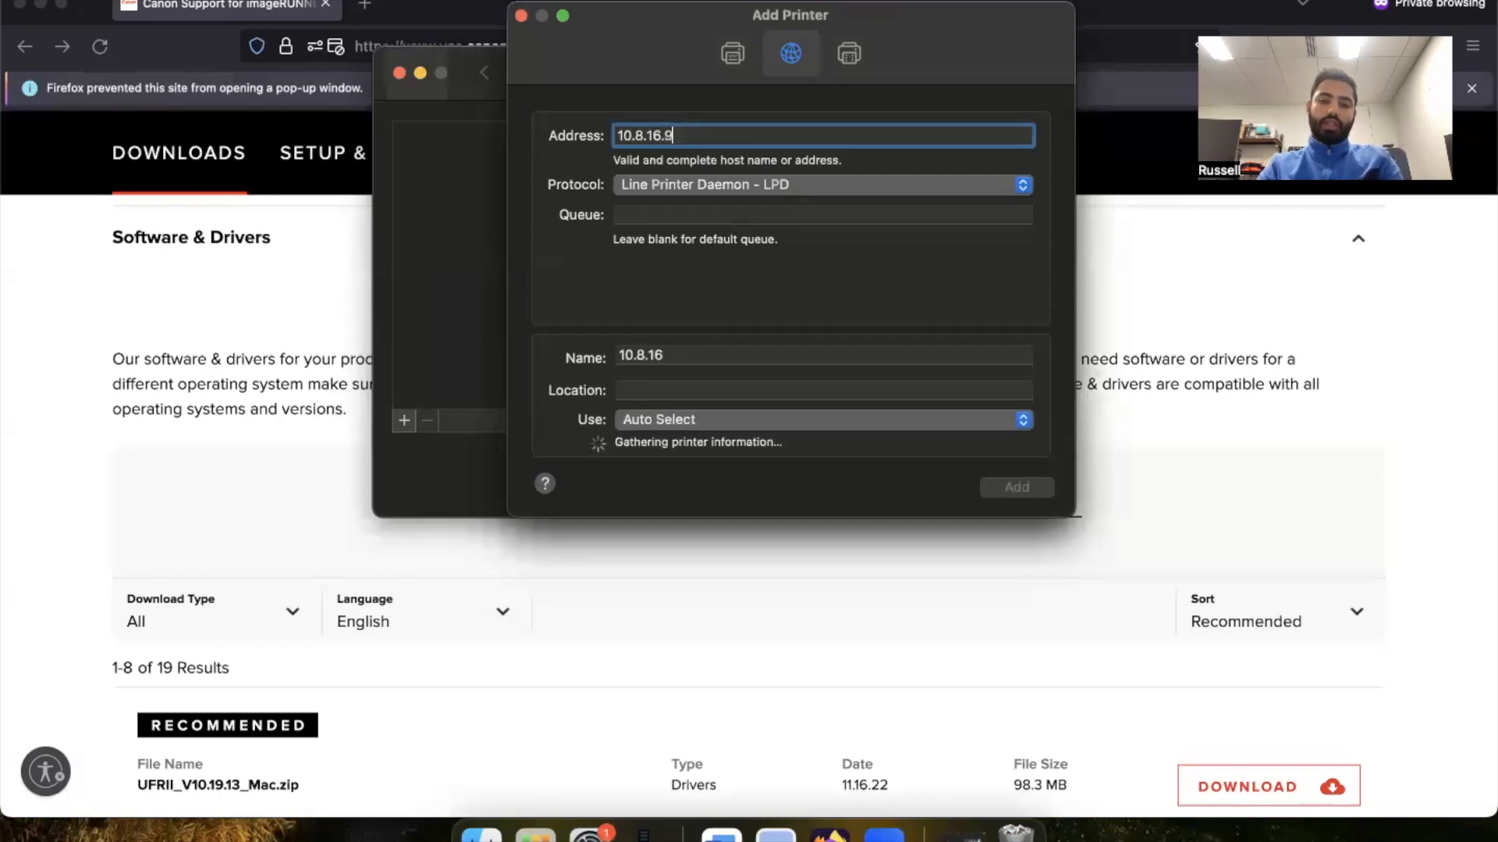
click(757, 181)
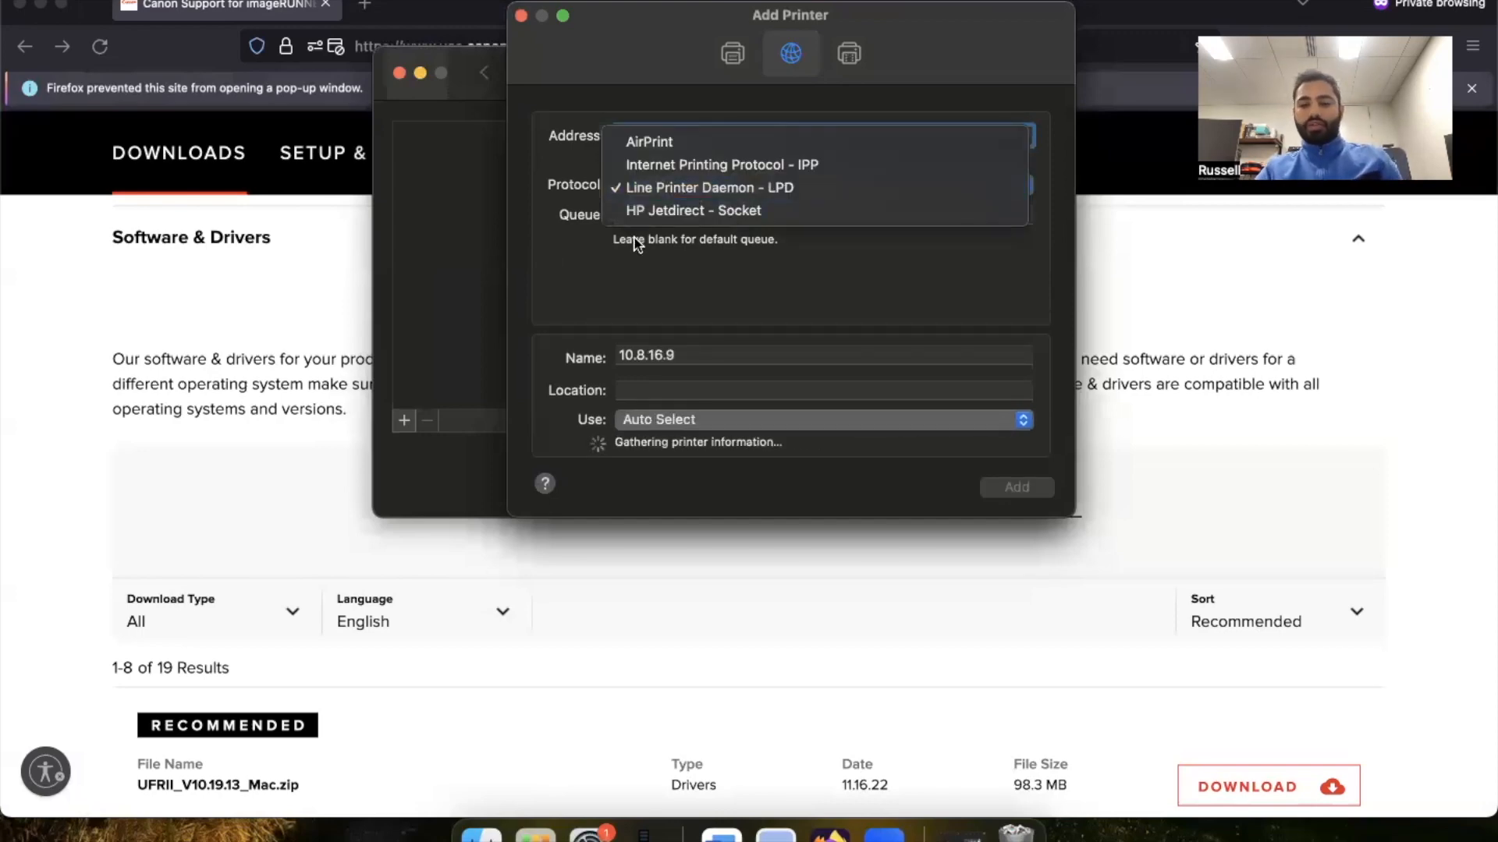
click(694, 189)
double_click(705, 341)
text(Canon)
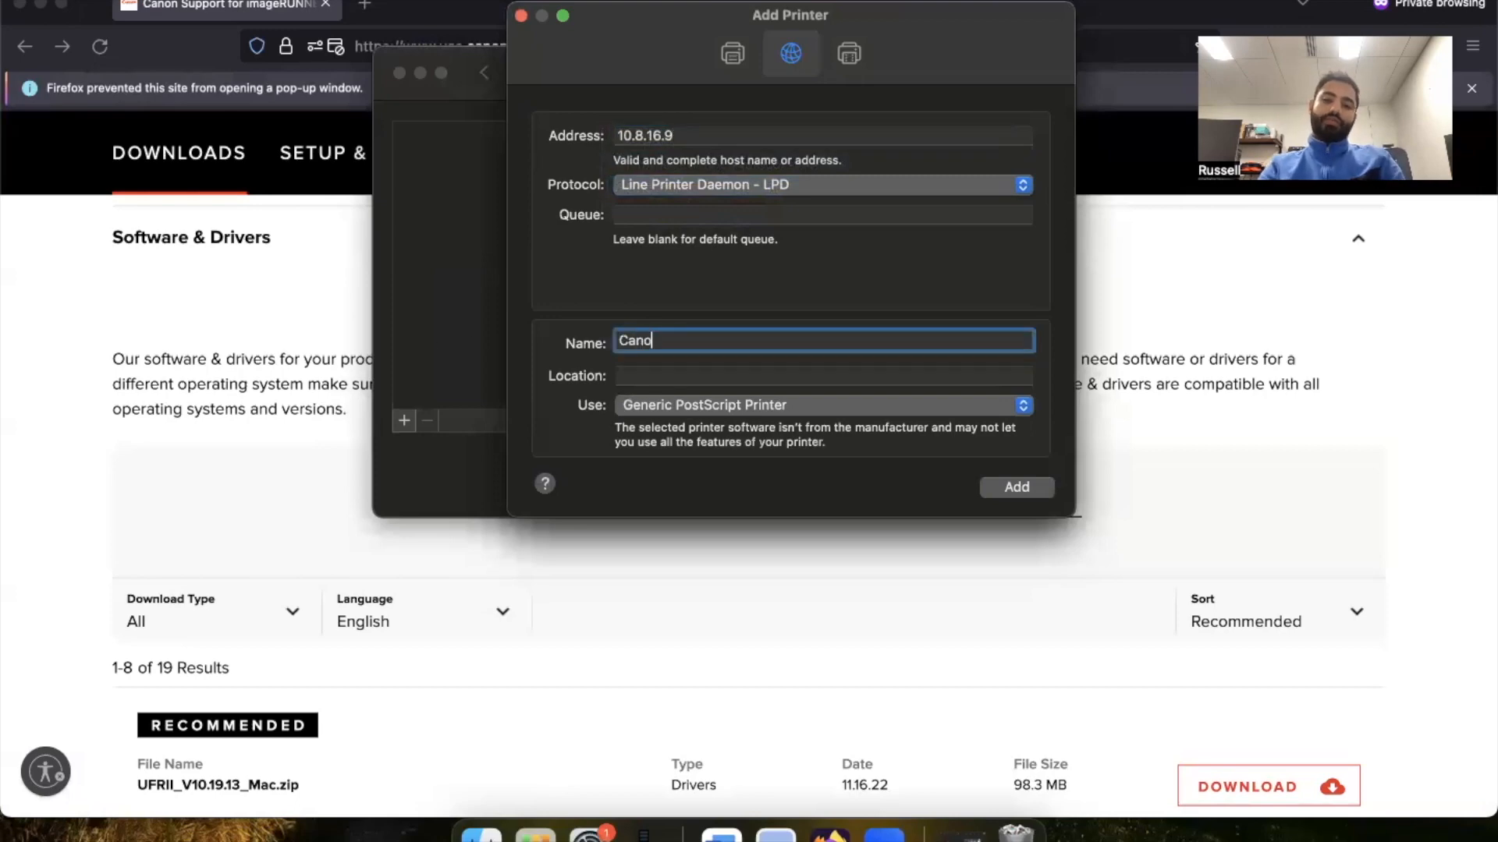
Choose the Canon iR-ADV 400/500 printer software and add the printer, creating it even without a connection.
click(697, 407)
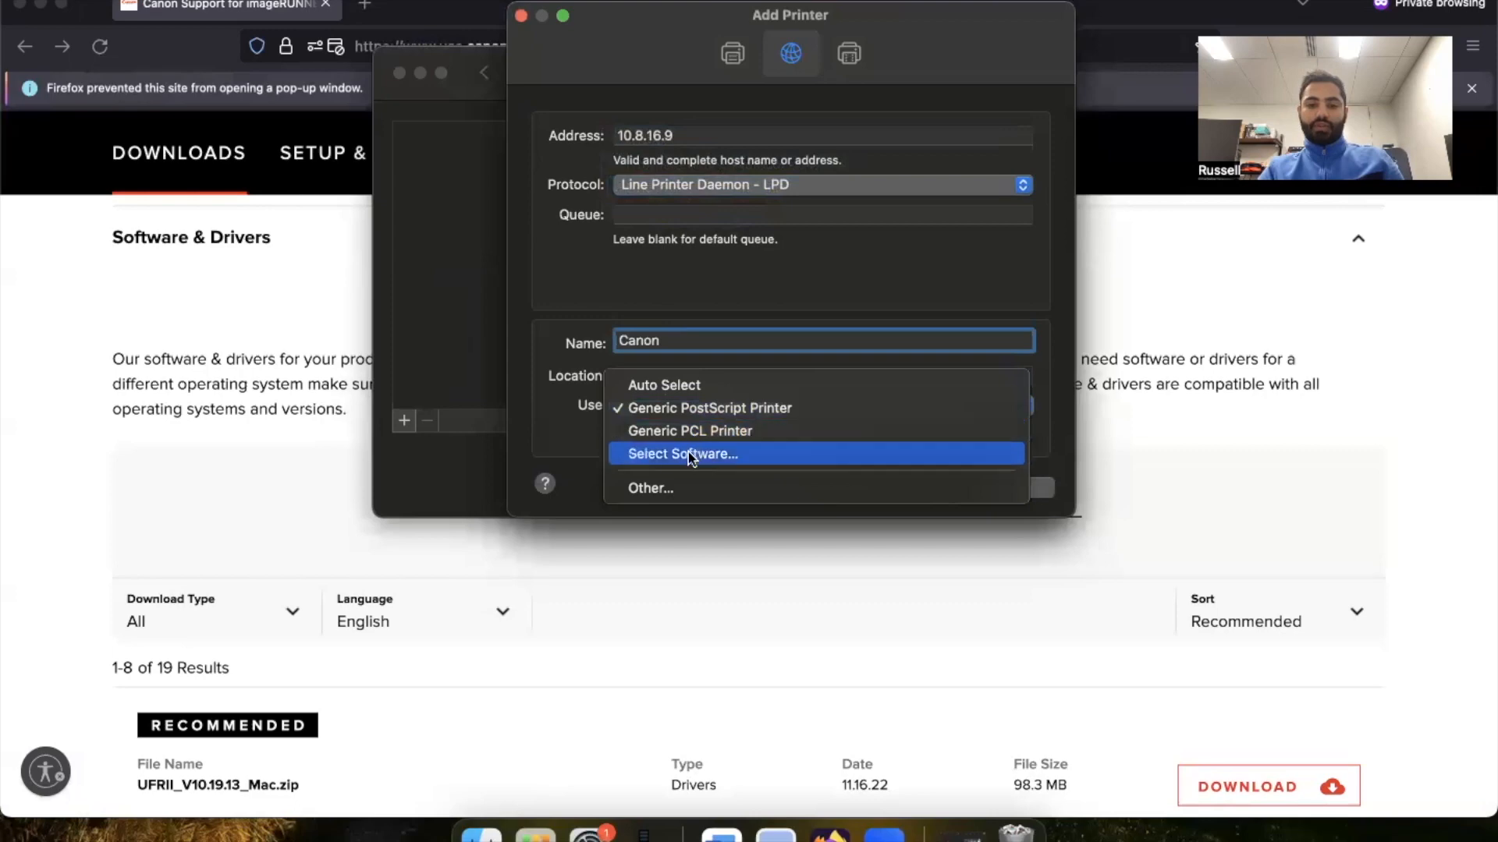
click(582, 412)
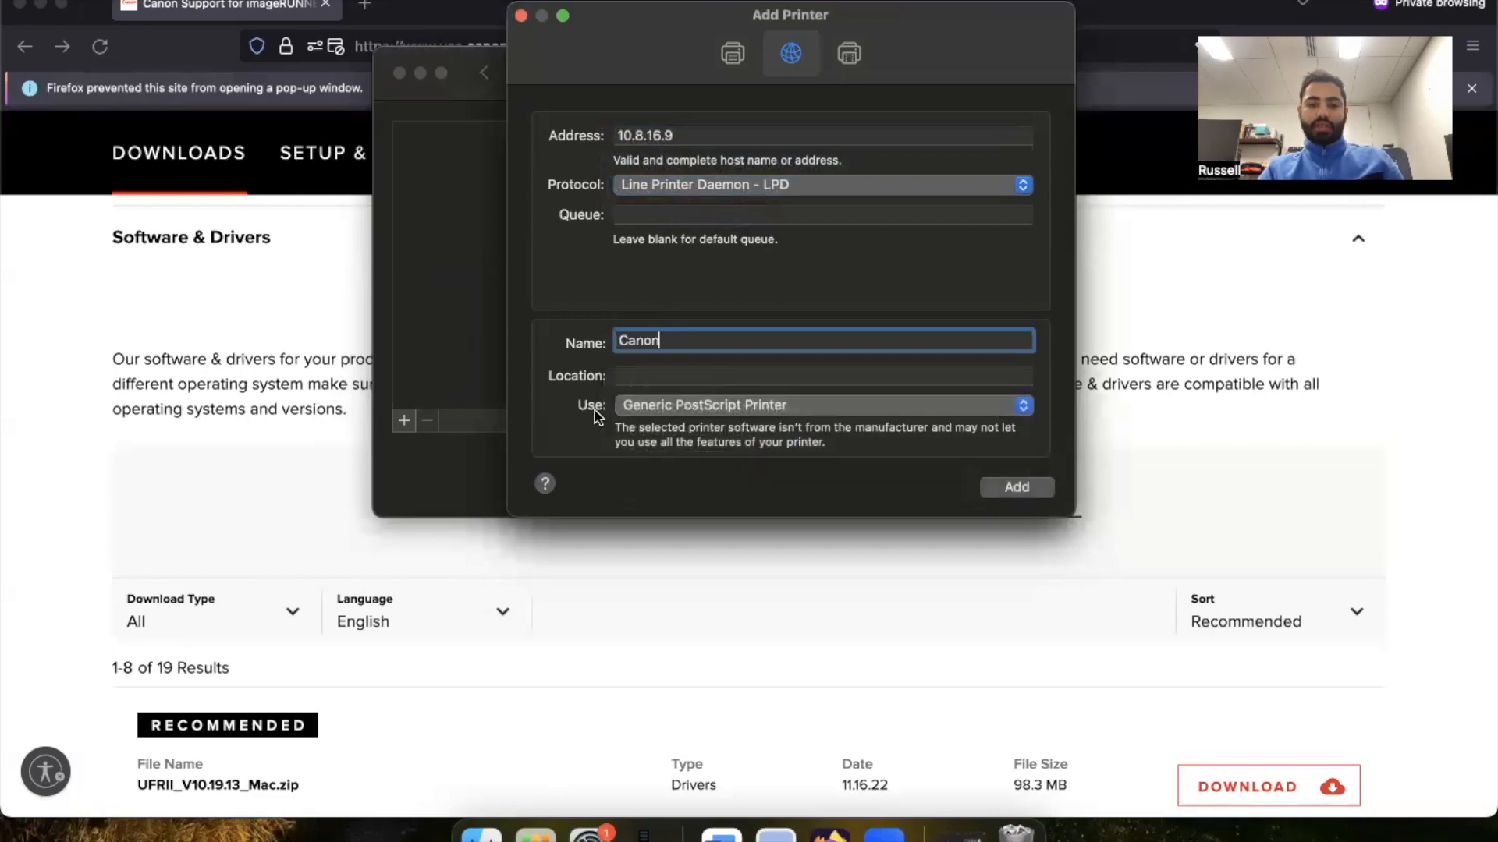
click(655, 410)
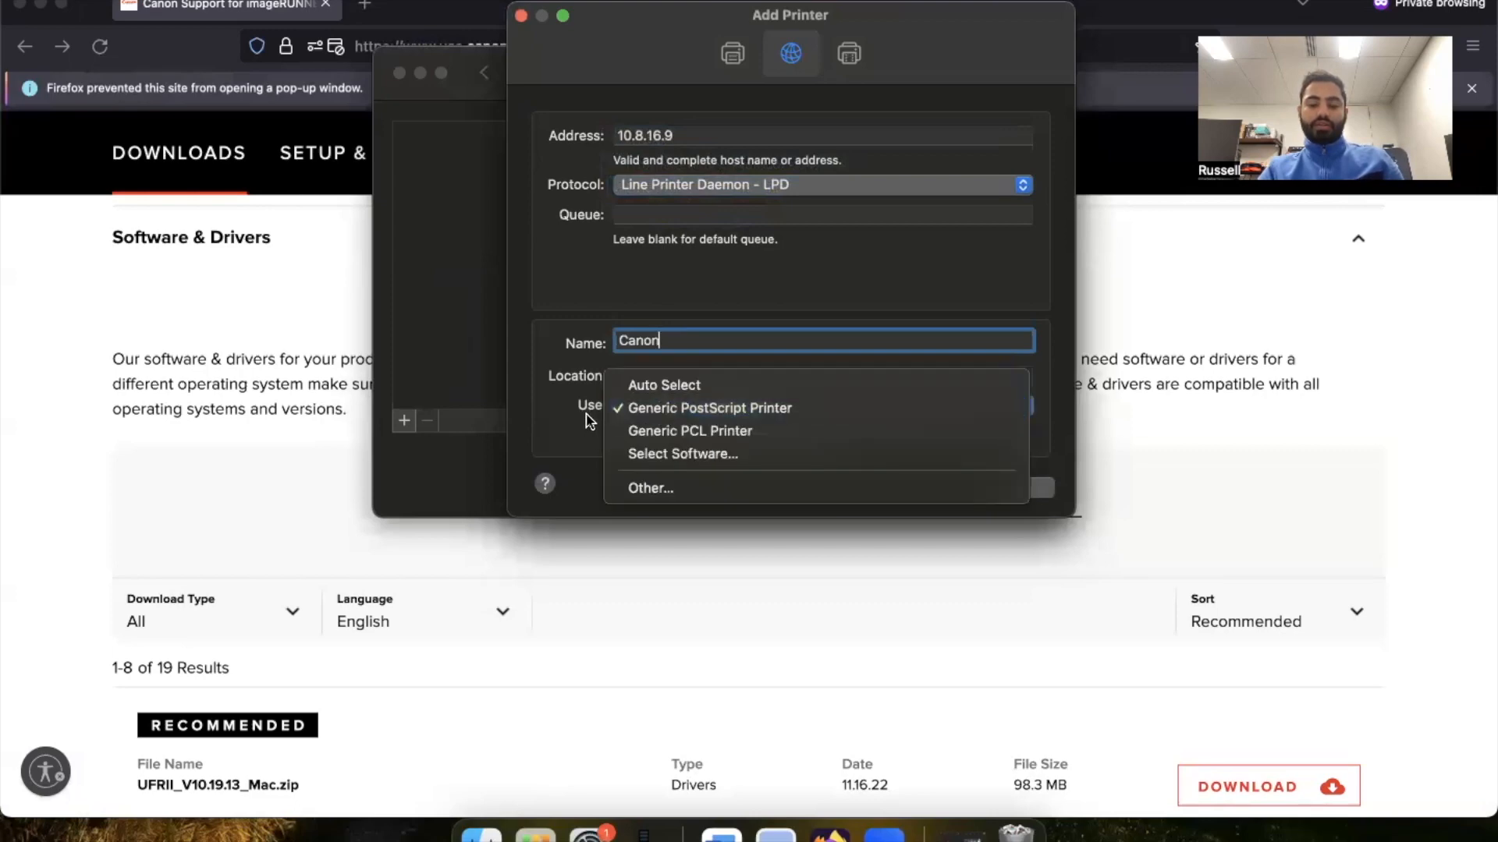
click(678, 454)
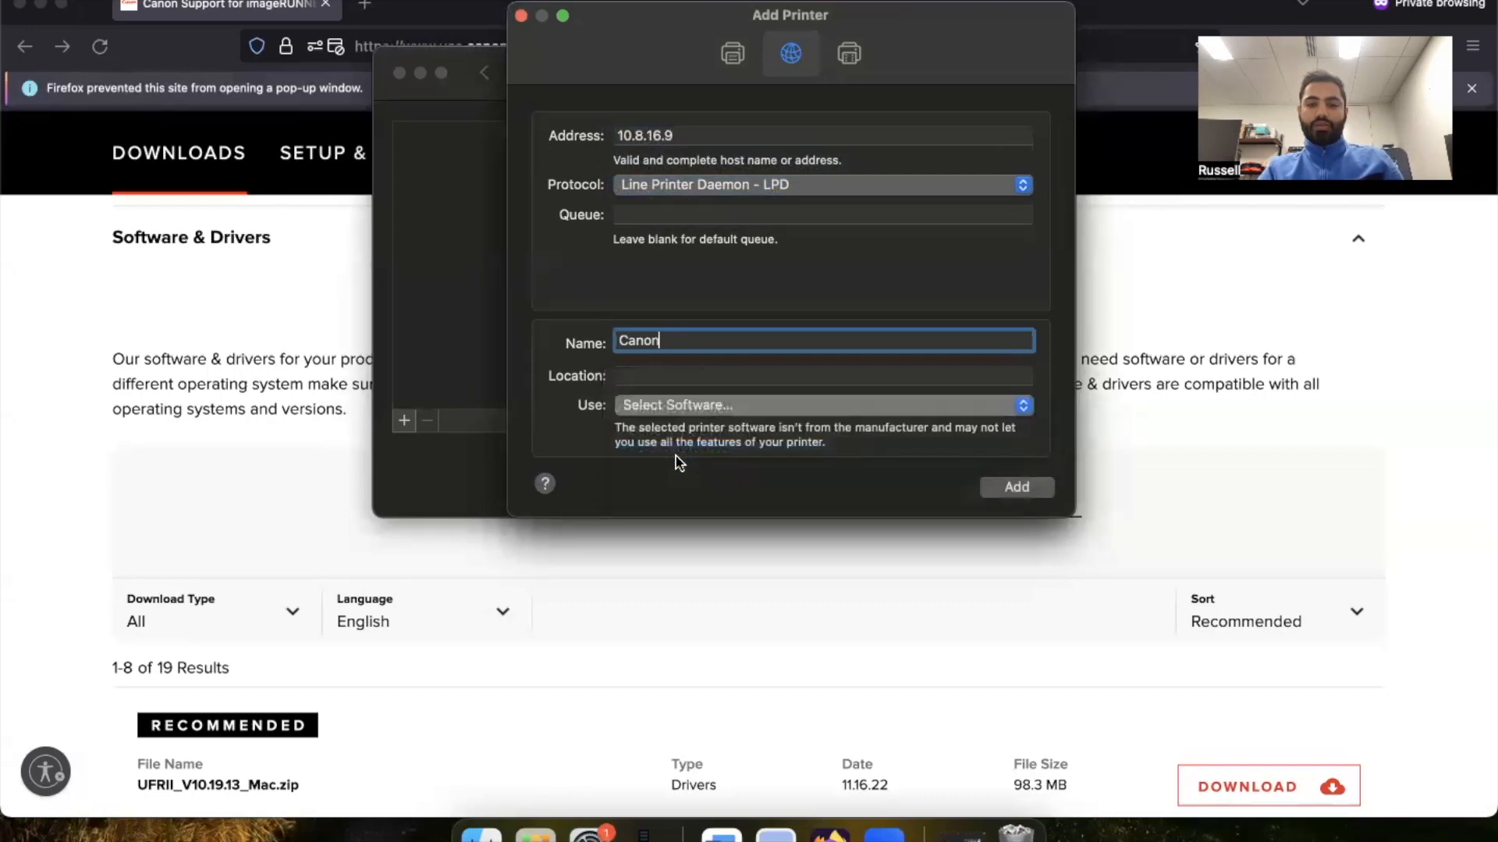
scroll(658, 291, down, 5)
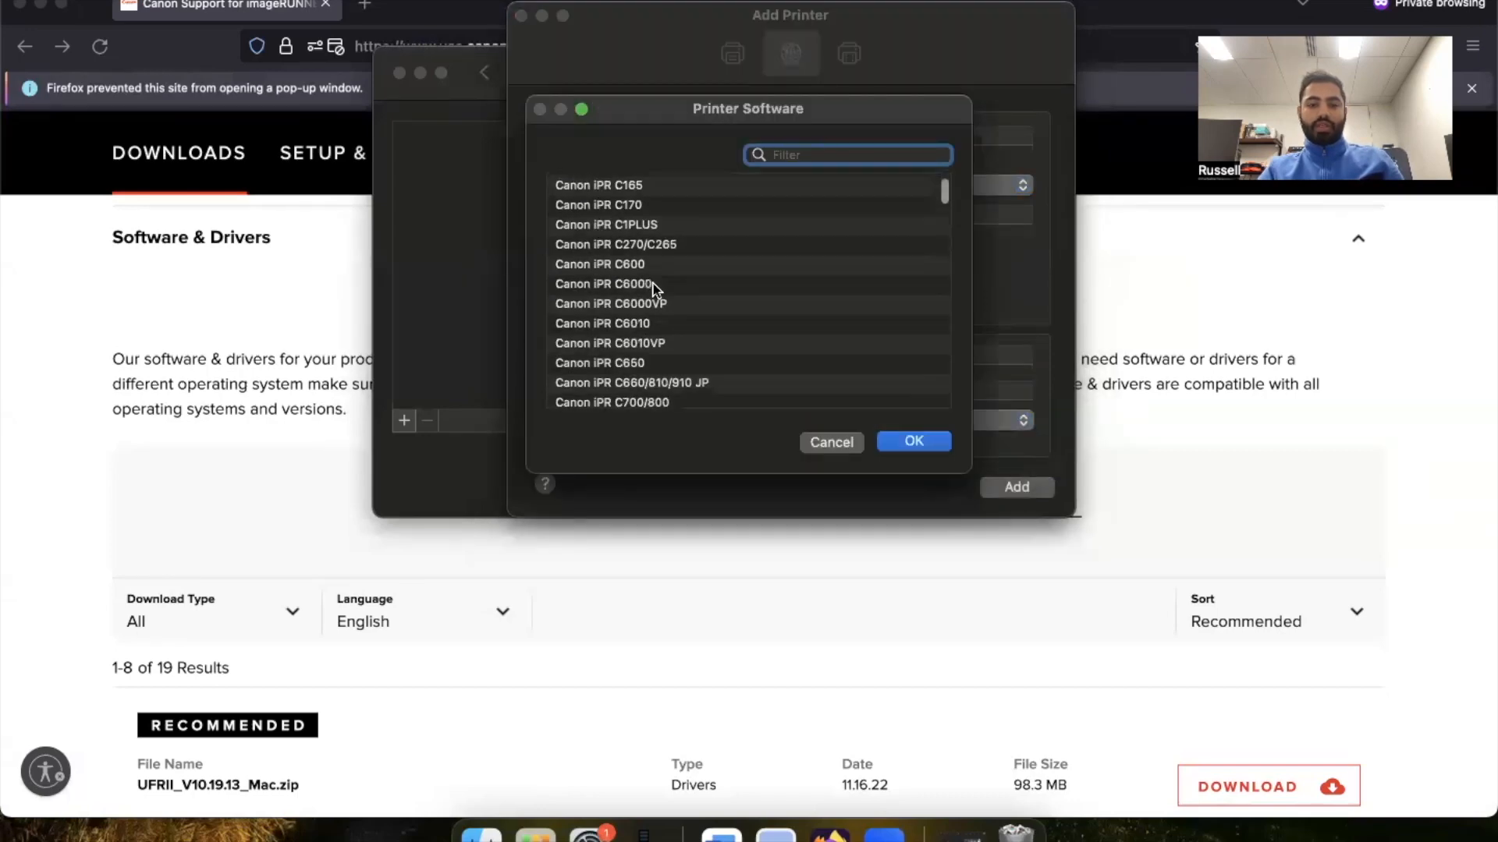
scroll(658, 291, up, 1)
scroll(605, 292, down, 15)
scroll(606, 292, down, 15)
scroll(605, 292, up, 10)
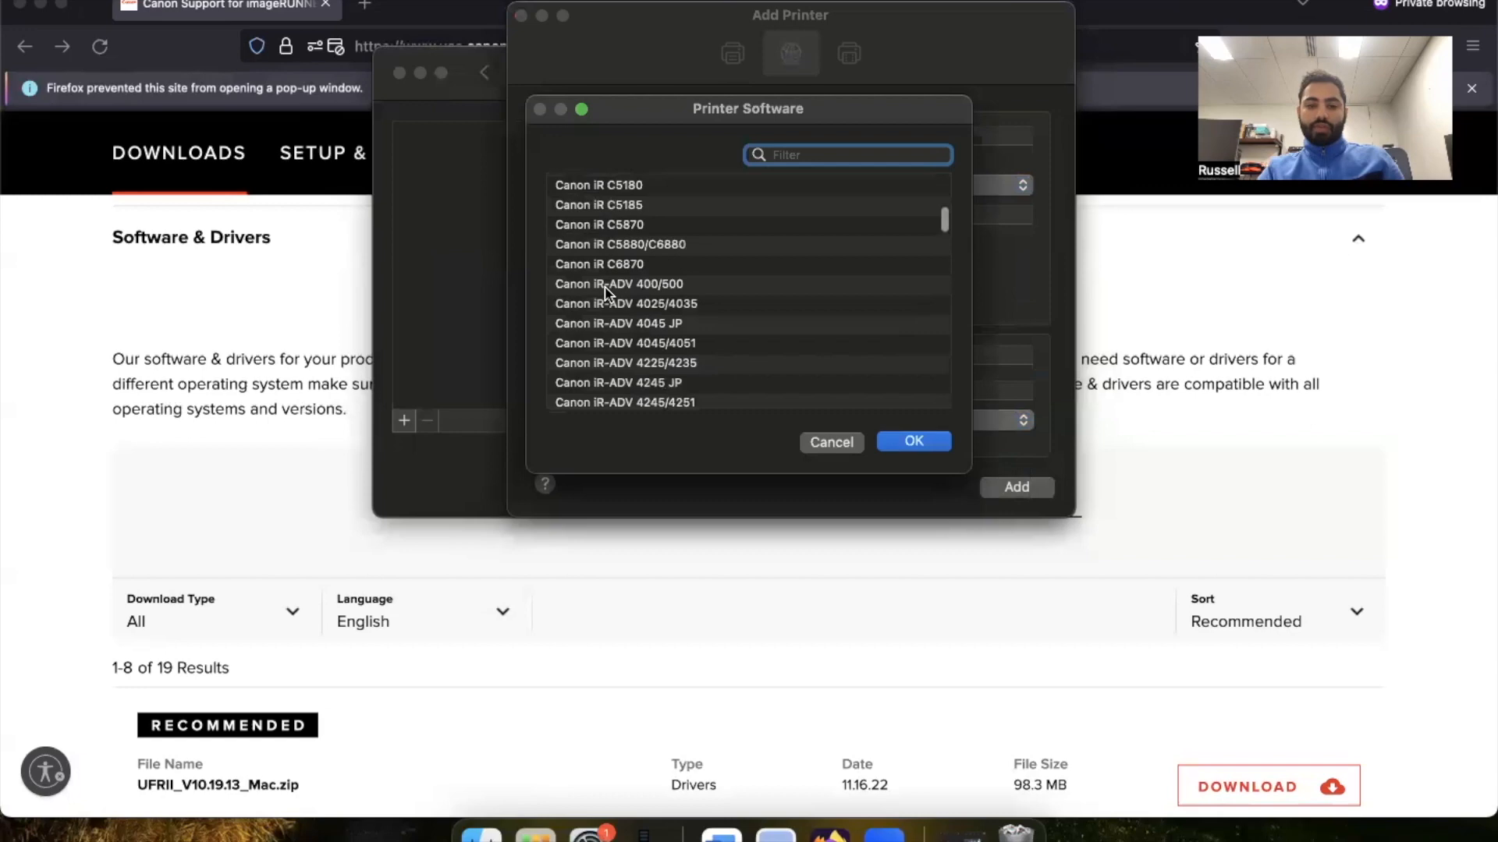
click(607, 290)
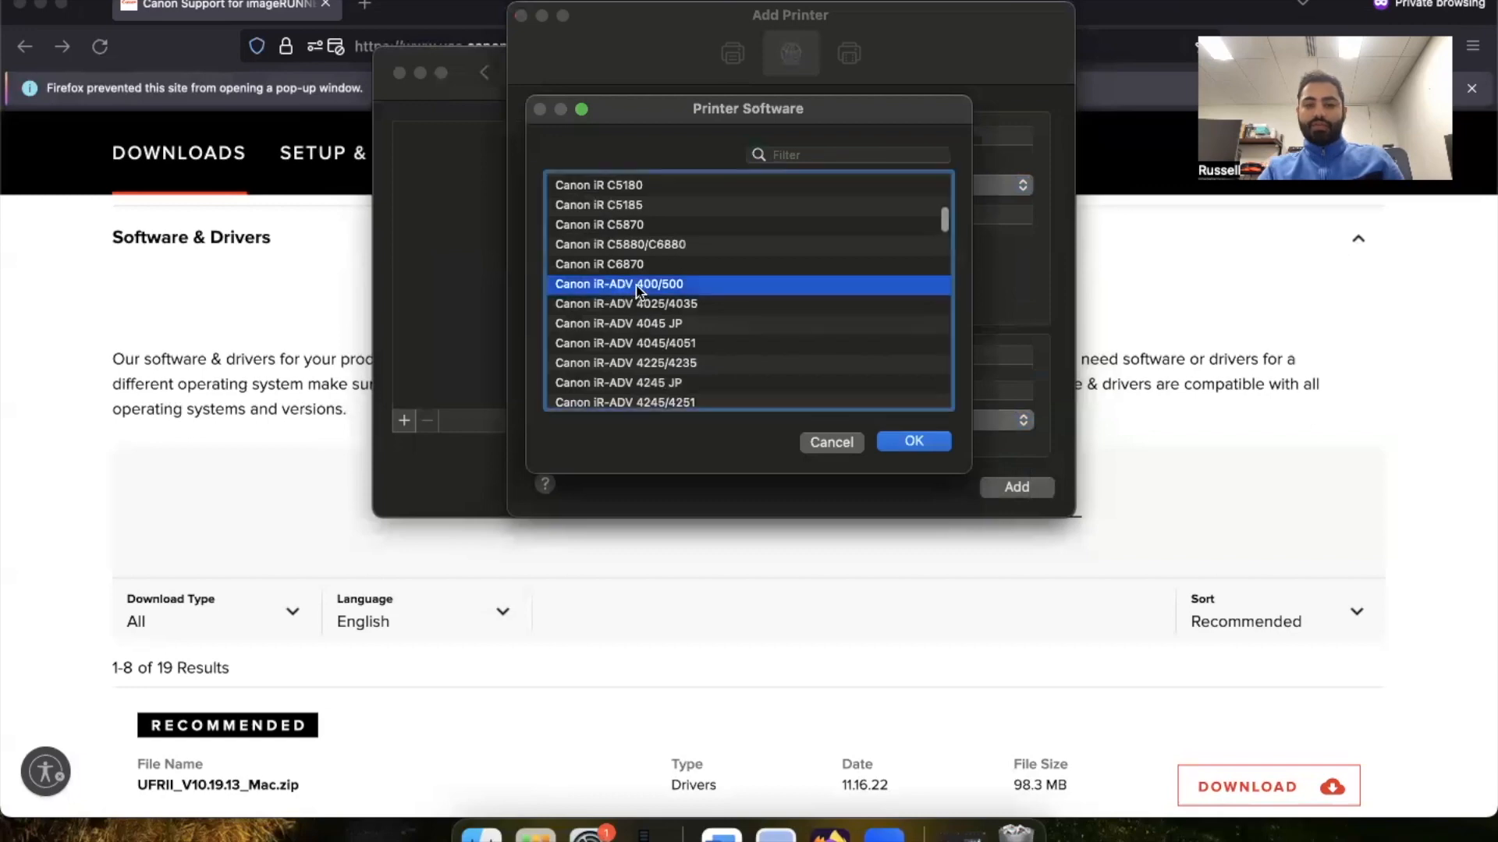
click(919, 445)
click(1006, 489)
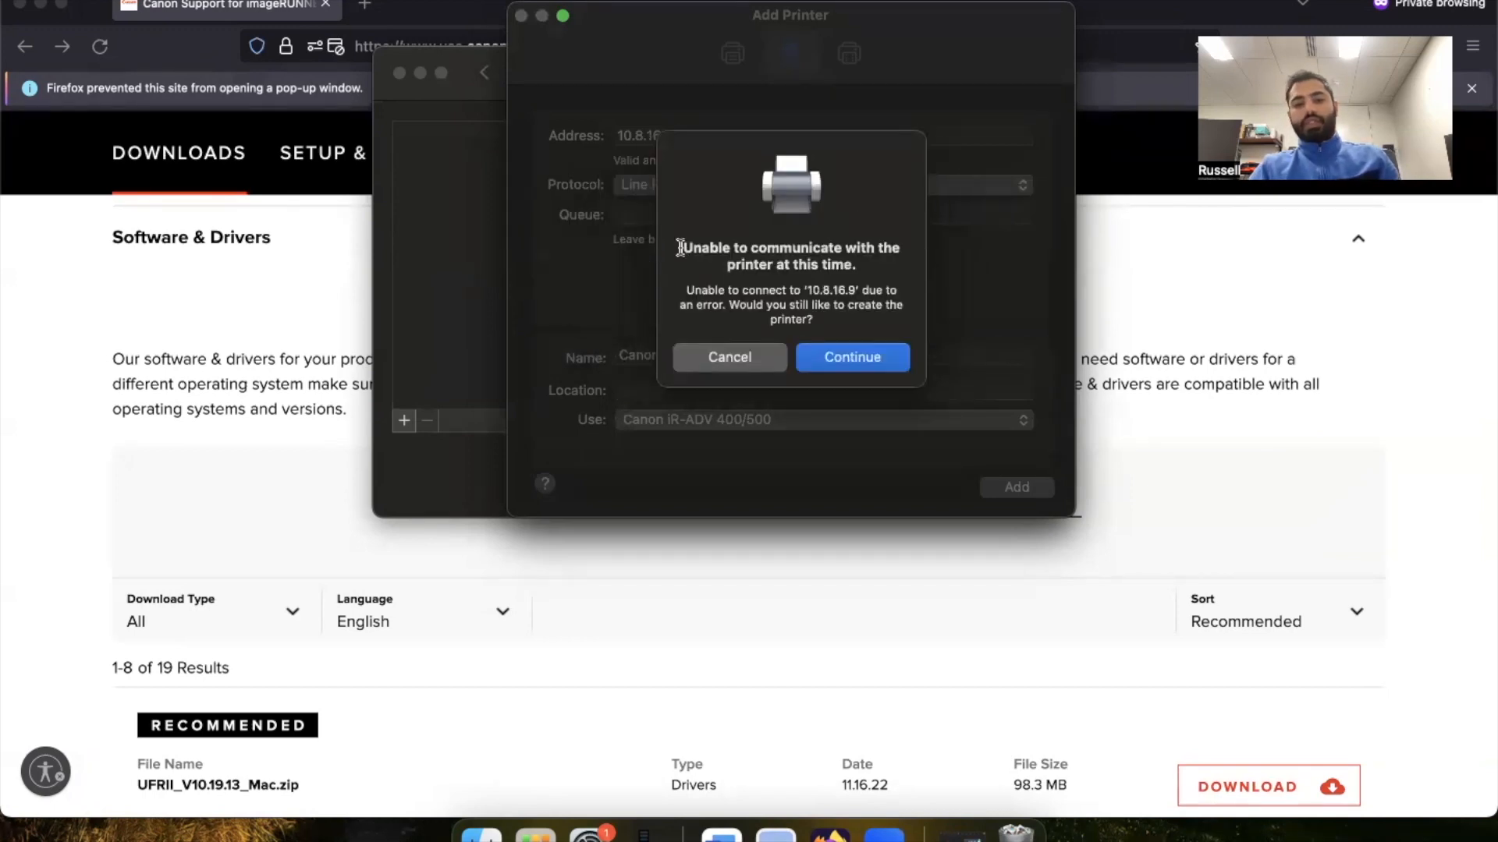
click(851, 363)
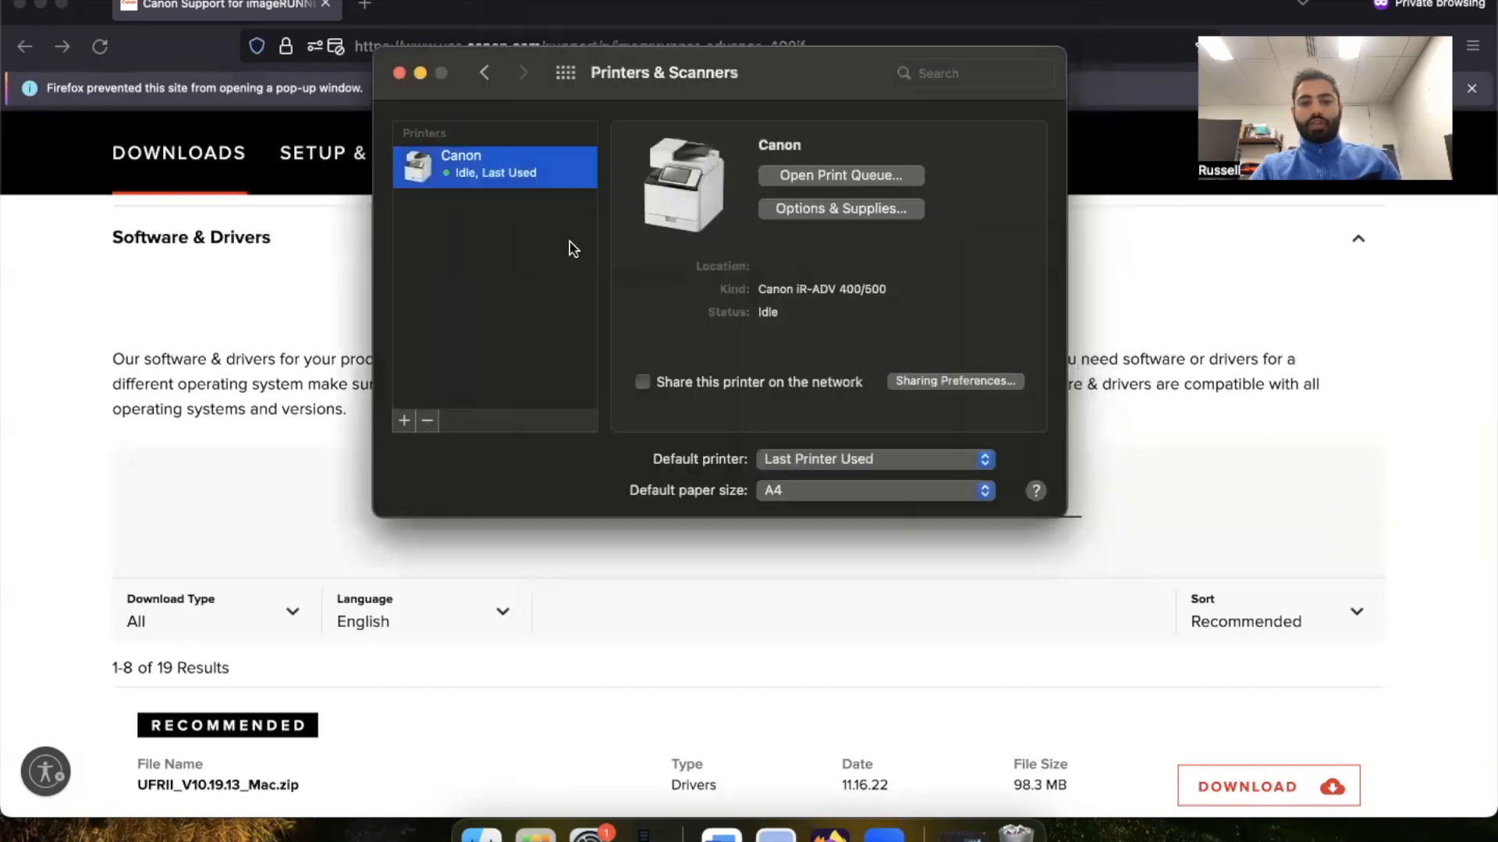